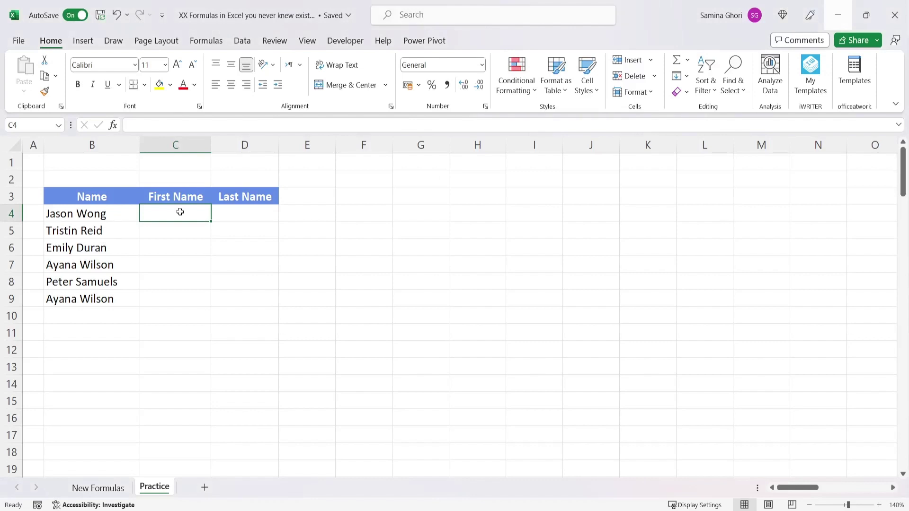
# Split the full name in B4 at the space using =TEXTSPLIT(B4," ",) in C4, and fill the formula down to row 9.
pyautogui.write('=tes')
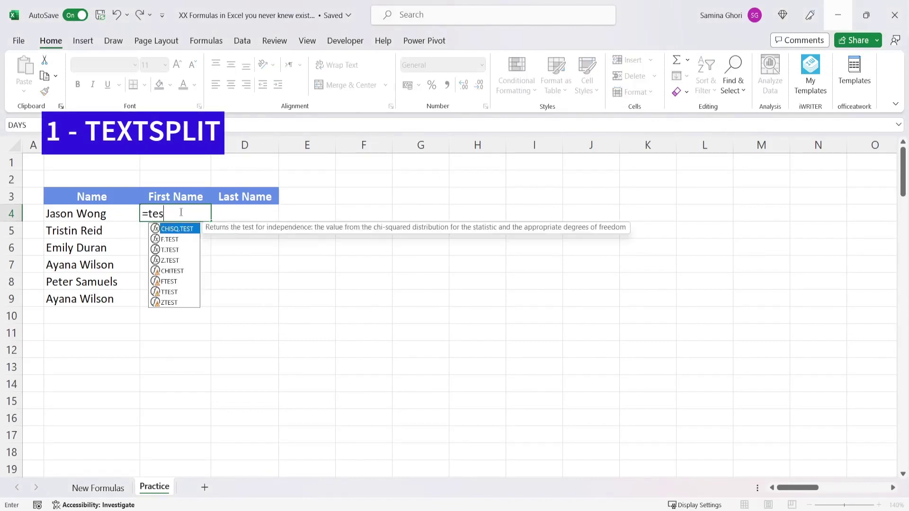
pyautogui.write('xtspl')
pyautogui.press('Tab')
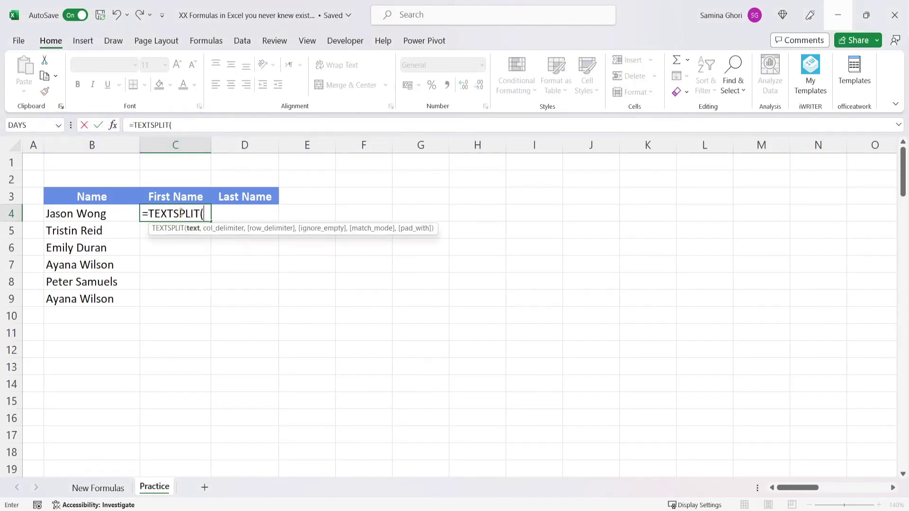
pyautogui.click(86, 214)
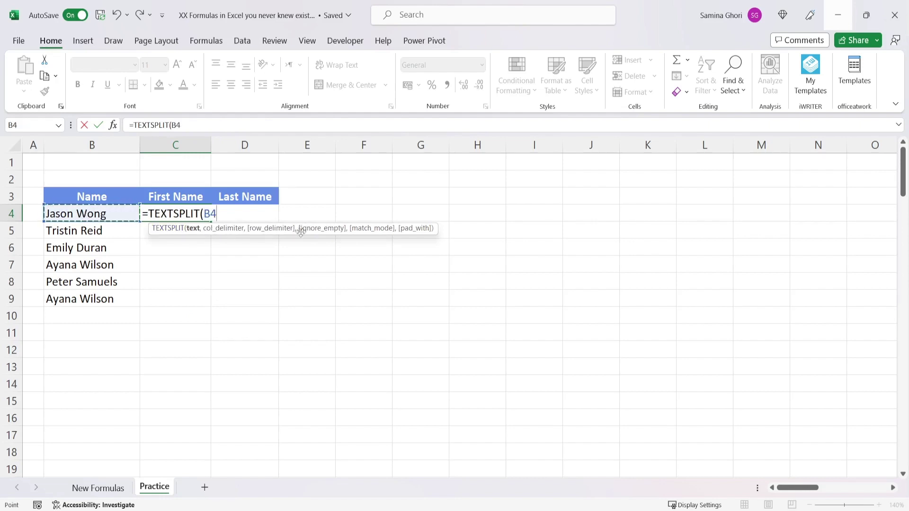
pyautogui.write(',')
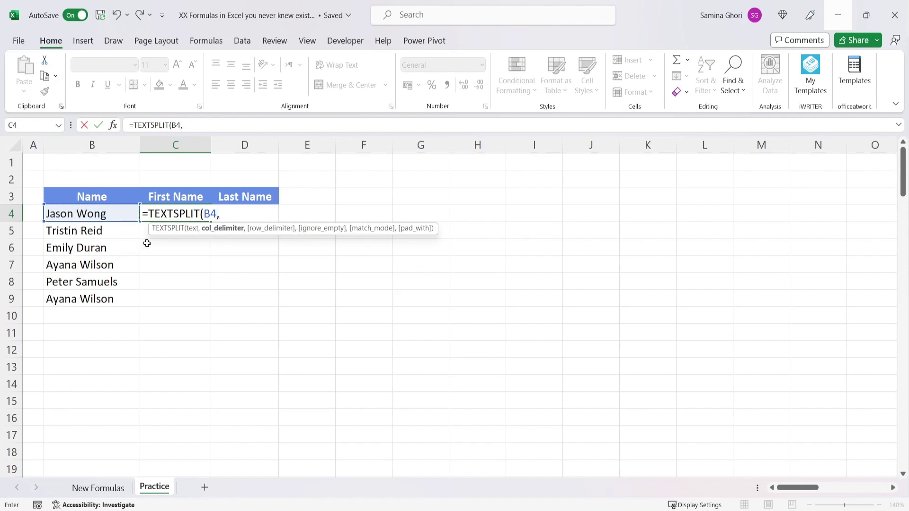
pyautogui.write('" ",')
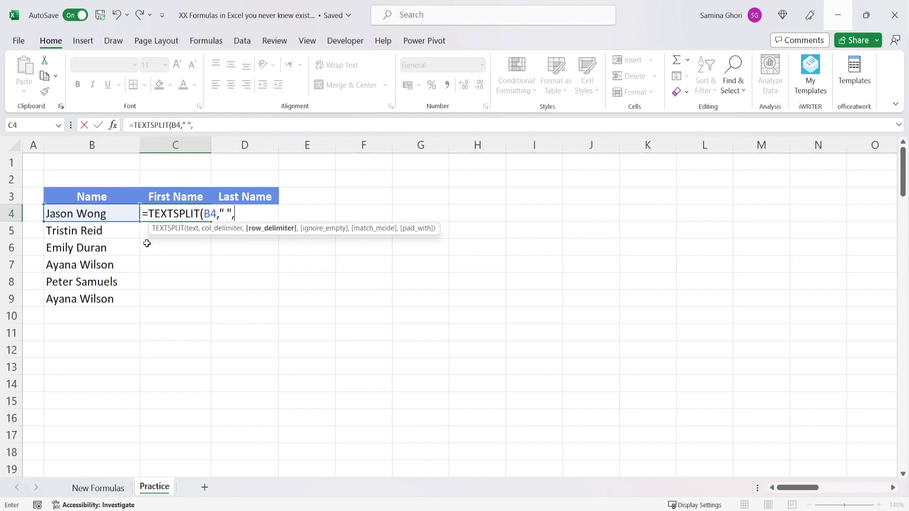
pyautogui.write(')')
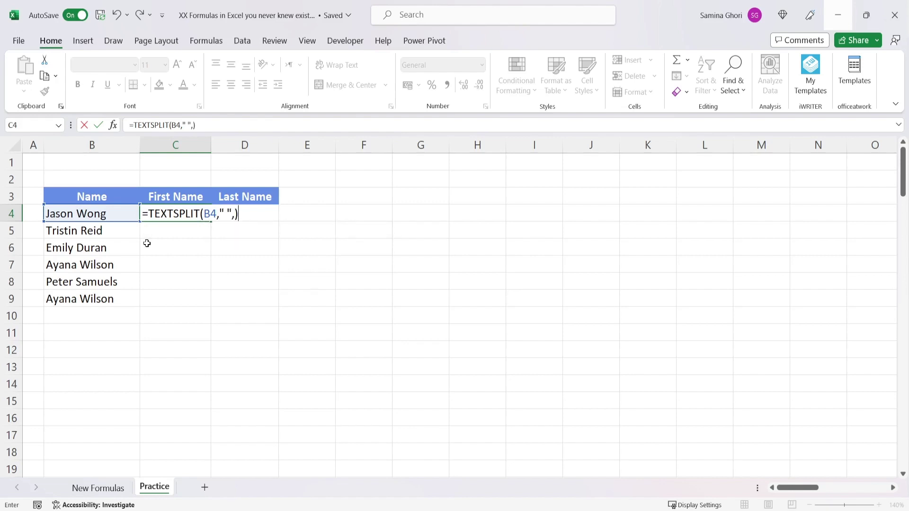
pyautogui.press('Return')
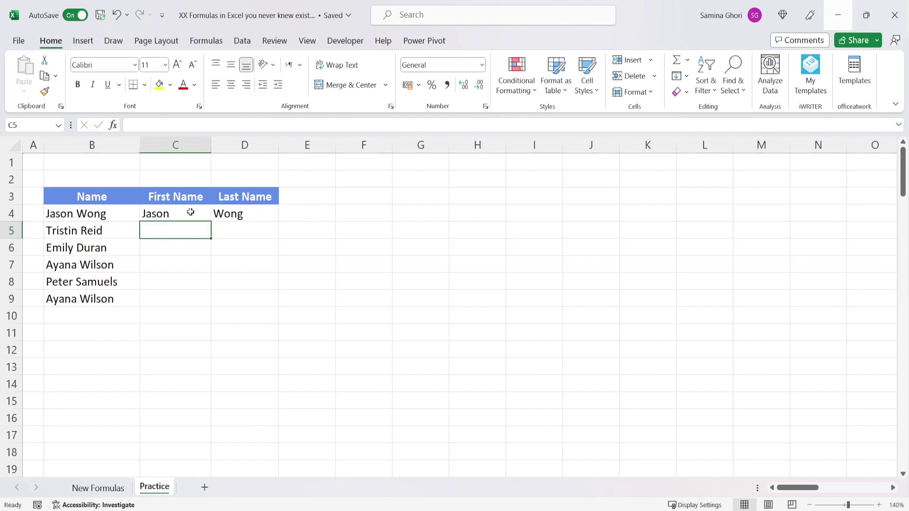
pyautogui.moveTo(186, 209); pyautogui.dragTo(279, 305)
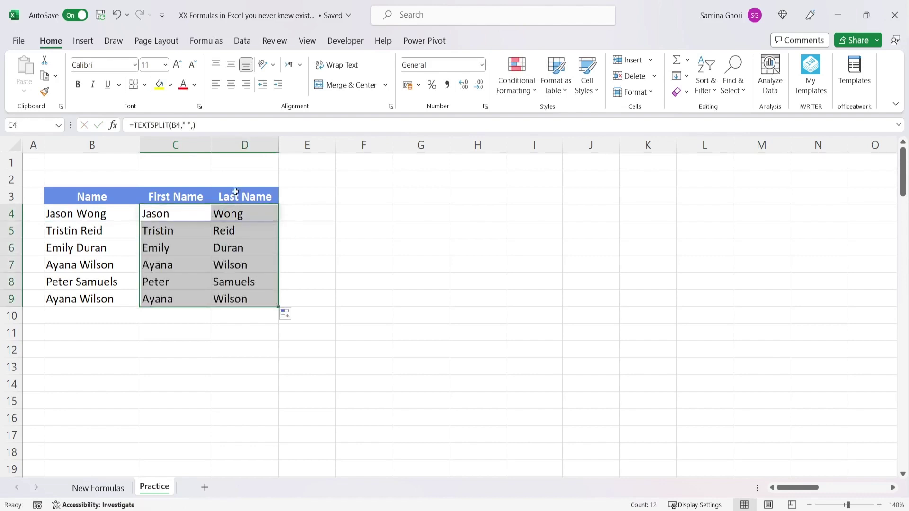
pyautogui.click(290, 257)
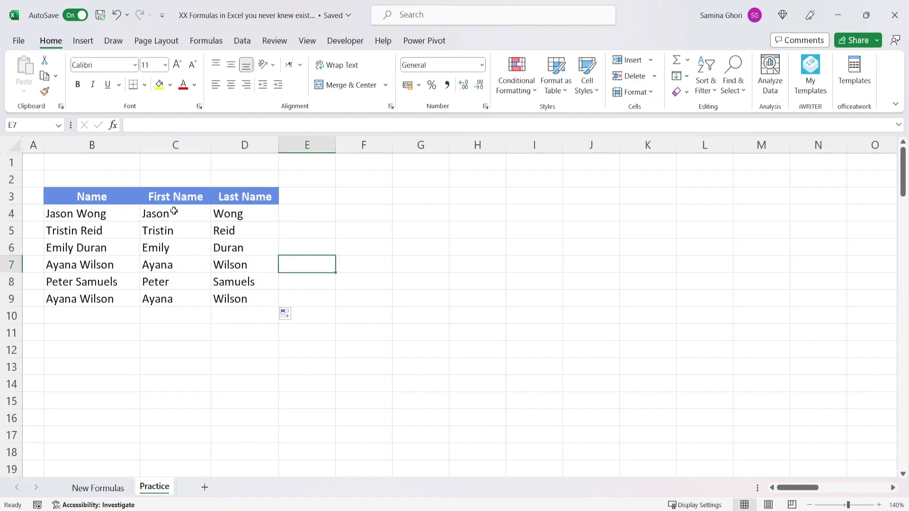
# Undo the fill-down and the TEXTSPLIT formula entry in C4.
pyautogui.hotkey('ctrl', 'z')
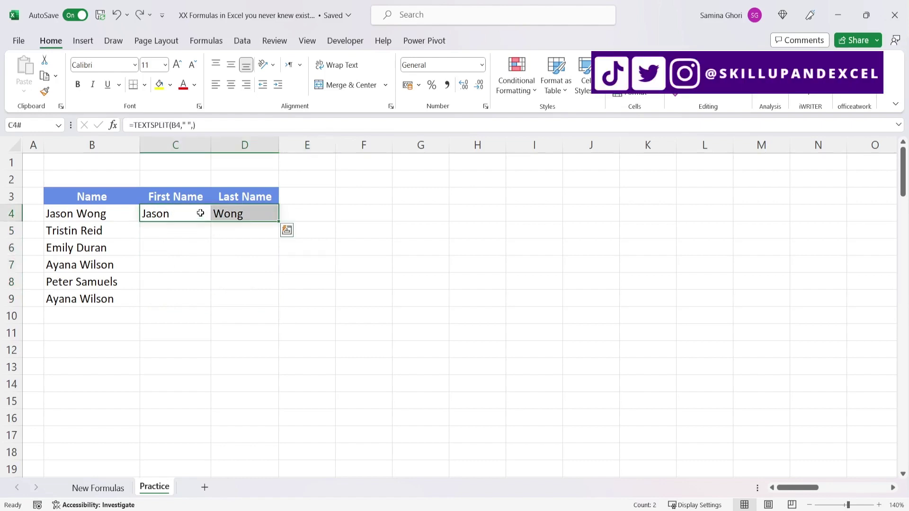
pyautogui.hotkey('ctrl', 'z')
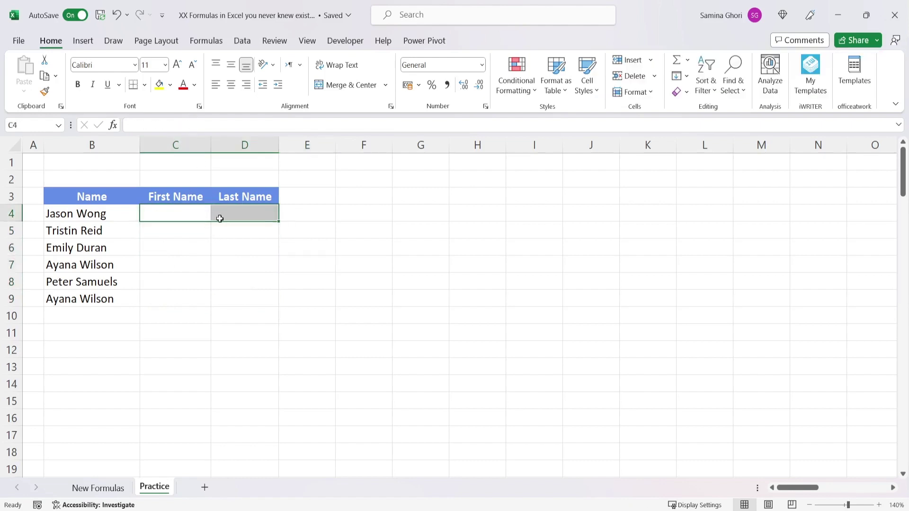
# Split the full name in B4 into separate rows by entering =TEXTSPLIT(B4,," ") in C4.
pyautogui.click(182, 213)
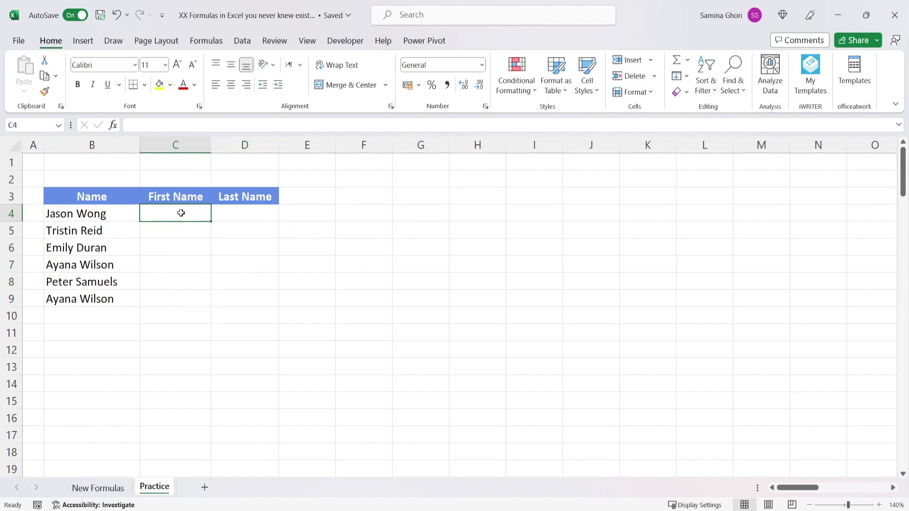
pyautogui.write('=text')
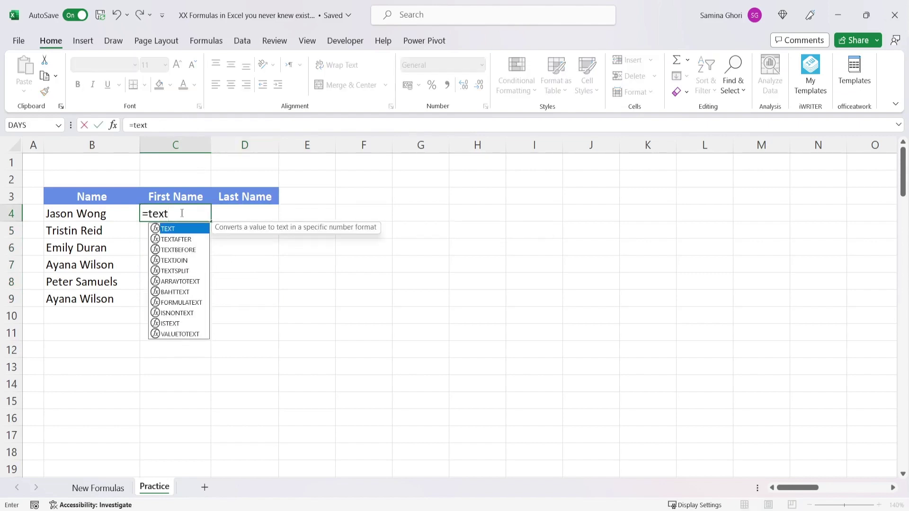
pyautogui.write('spl')
pyautogui.press('Tab')
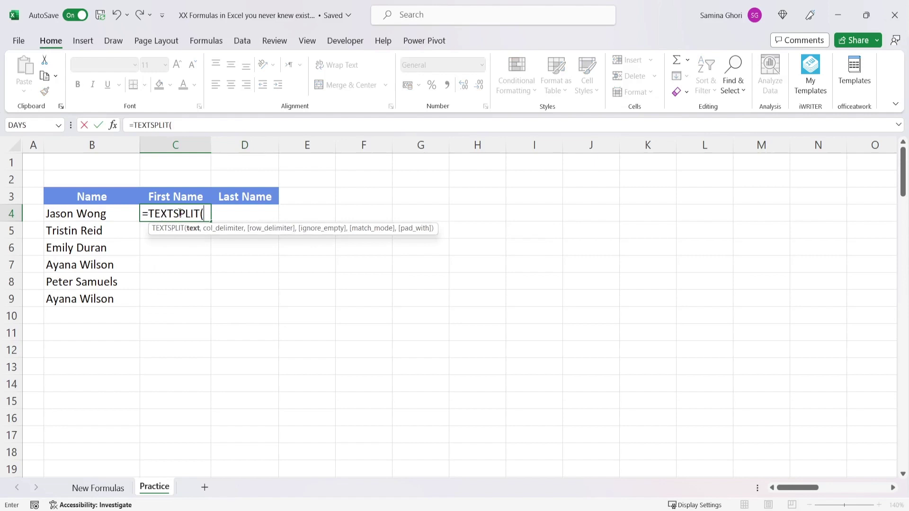
pyautogui.click(91, 215)
pyautogui.write(',')
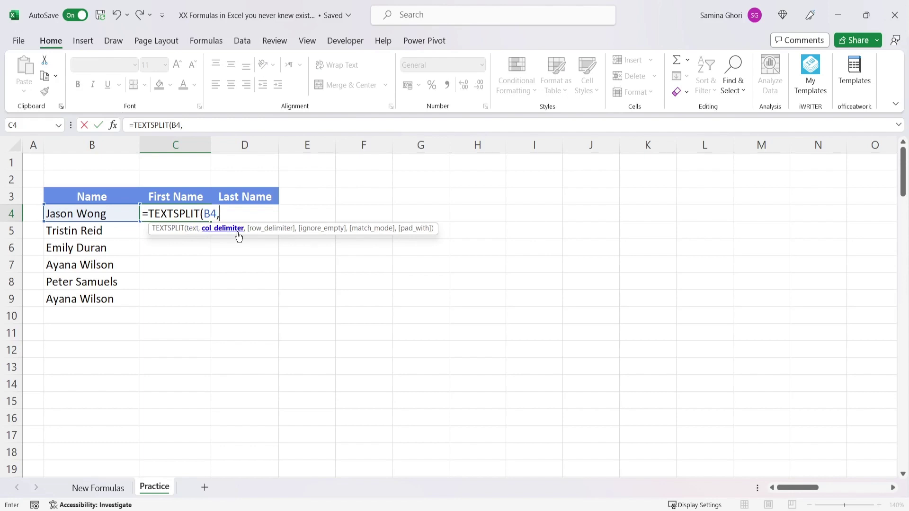
pyautogui.write(',')
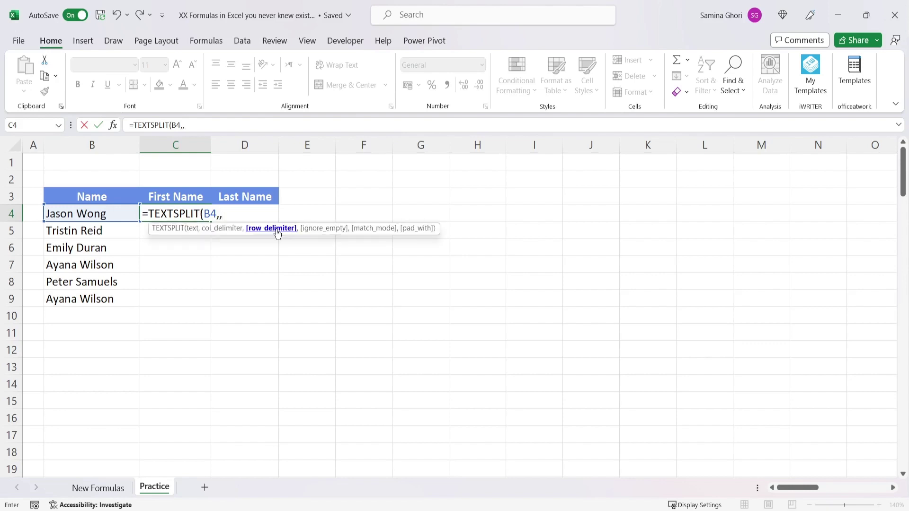
pyautogui.write('" ")')
pyautogui.press('Return')
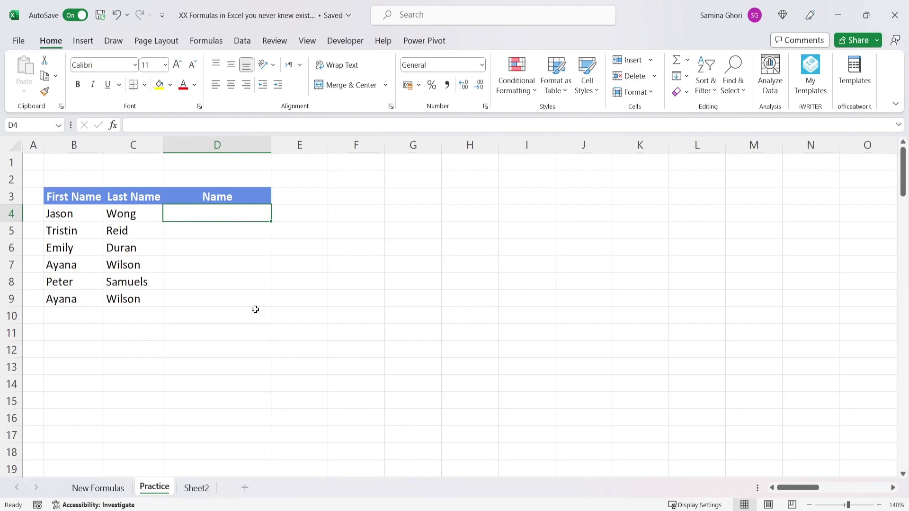
# Join the first and last names with a hyphen by entering =TEXTJOIN("-",,B4,C4) in D4.
pyautogui.write('=t')
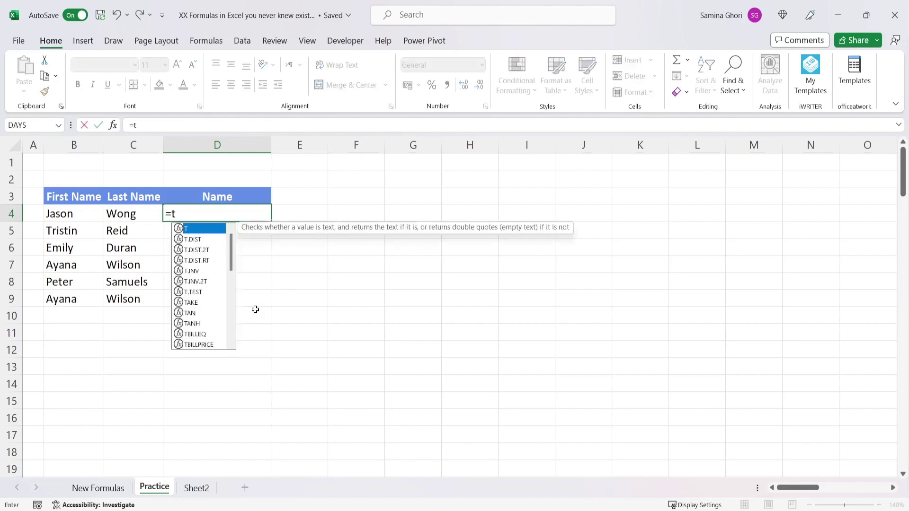
pyautogui.write('extjoi')
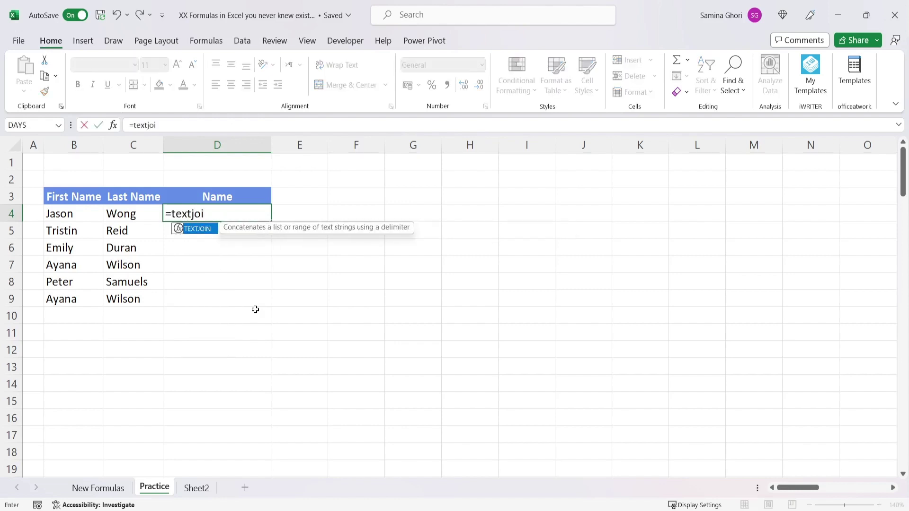
pyautogui.press('Tab')
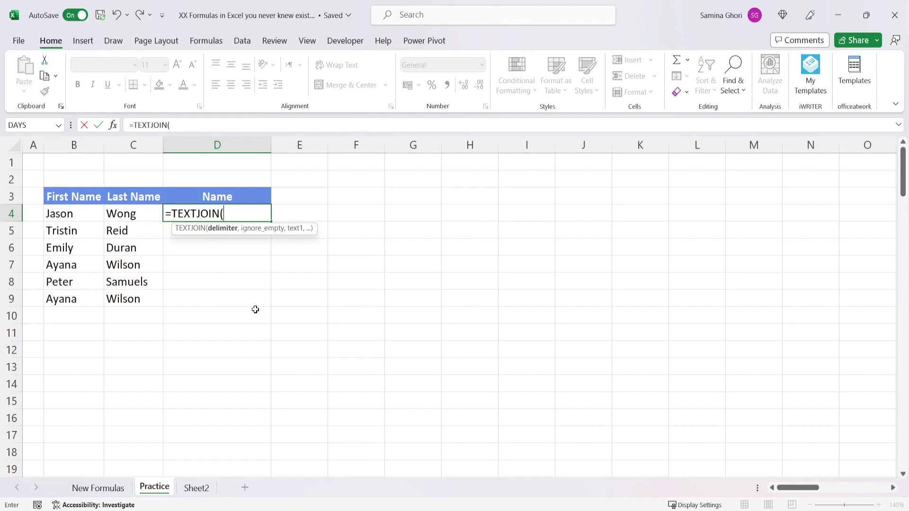
pyautogui.write('"')
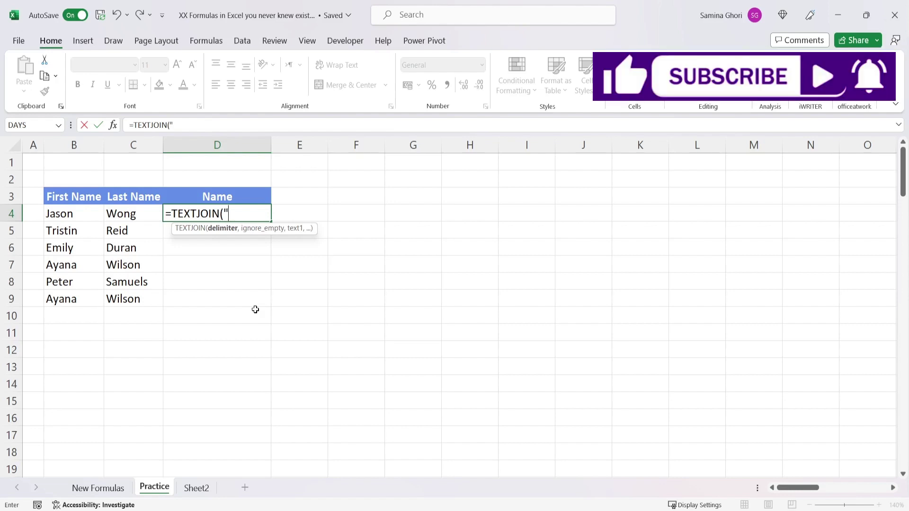
pyautogui.write('-",')
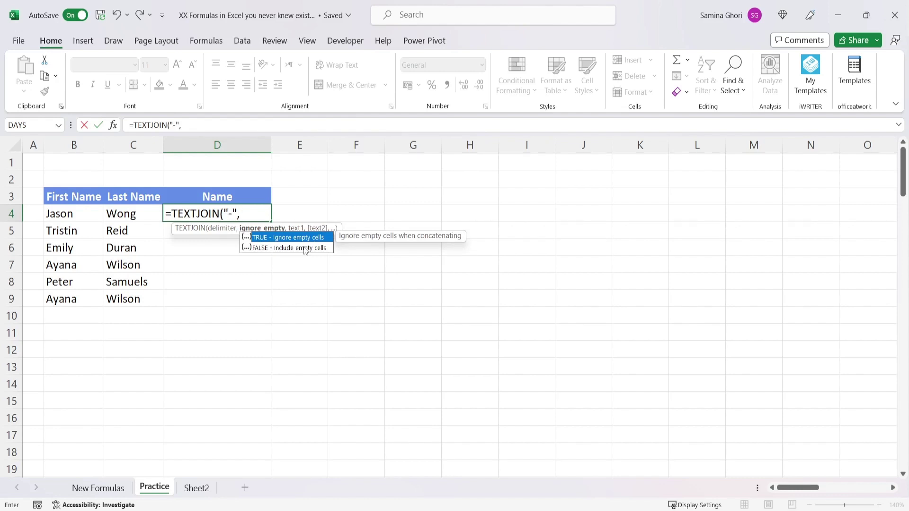
pyautogui.write(',')
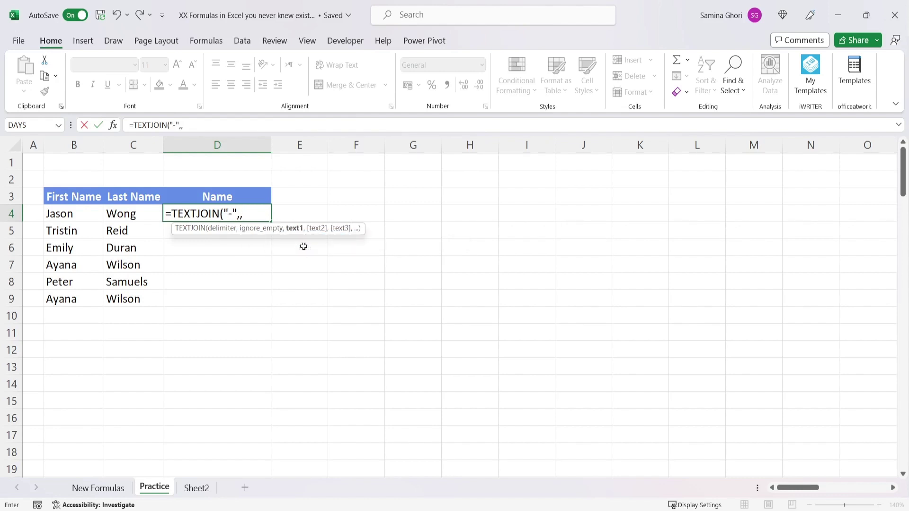
pyautogui.click(81, 216)
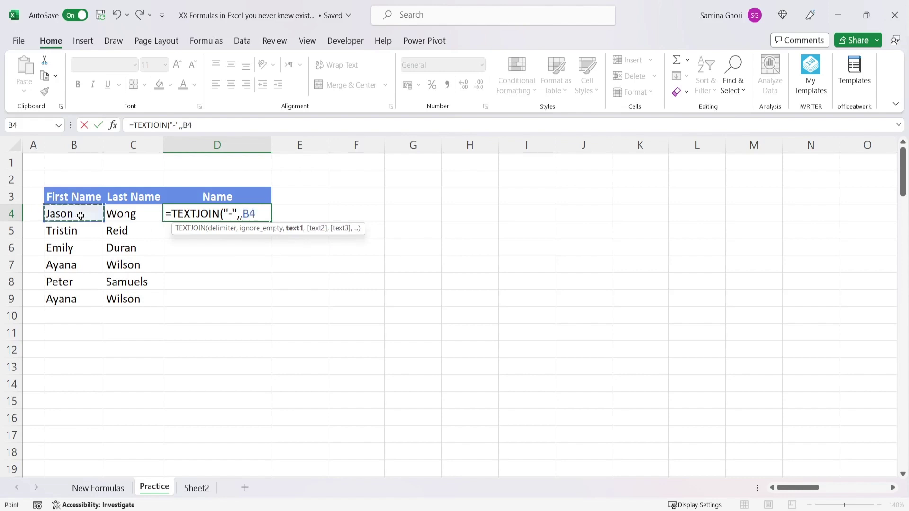
pyautogui.write(',')
pyautogui.click(136, 216)
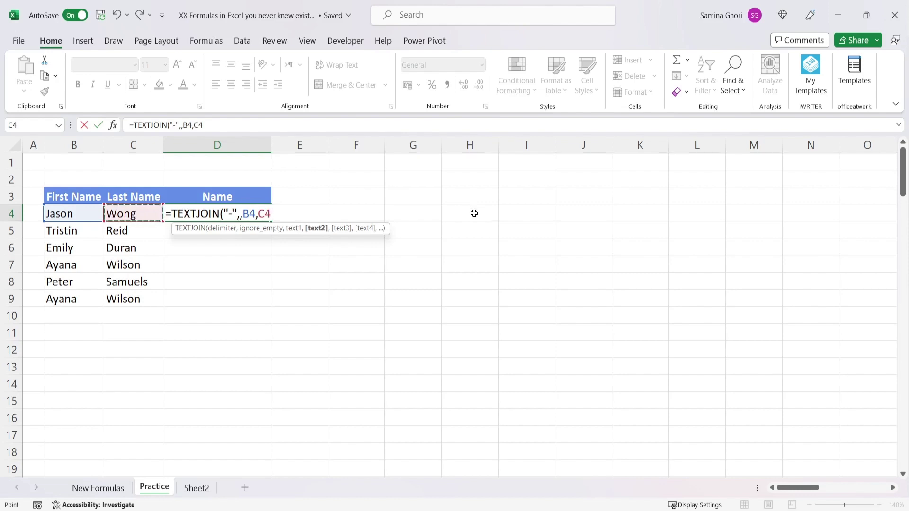
pyautogui.write(')')
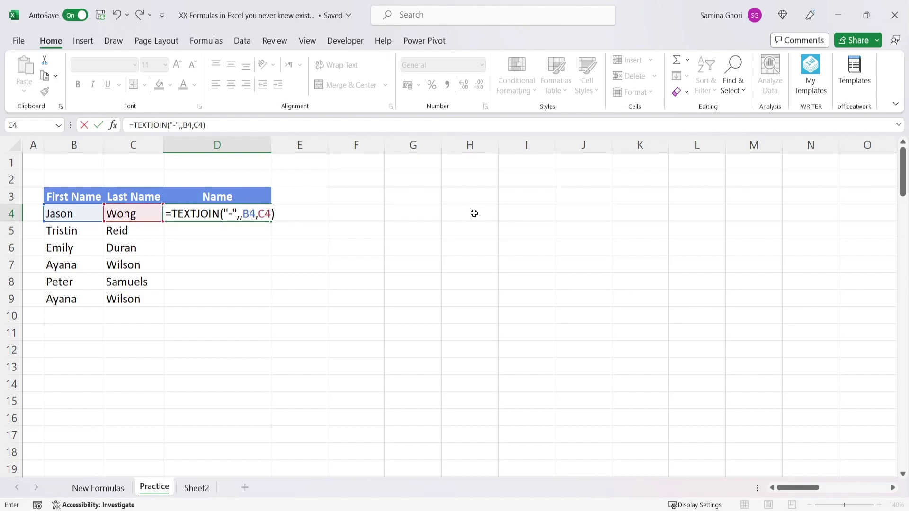
pyautogui.press('Return')
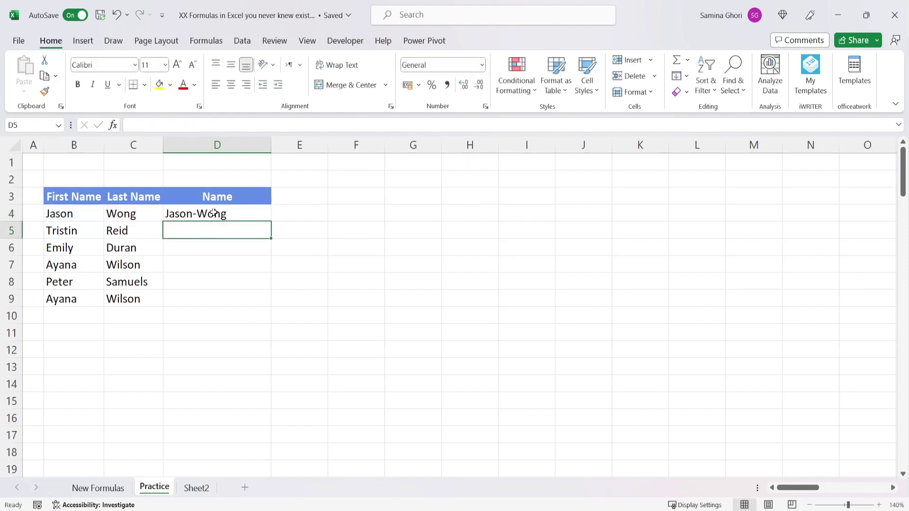
# Fill the TEXTJOIN formula from D4 down the Name column for the remaining people.
pyautogui.click(252, 213)
pyautogui.moveTo(272, 221); pyautogui.dragTo(250, 314)
pyautogui.click(365, 255)
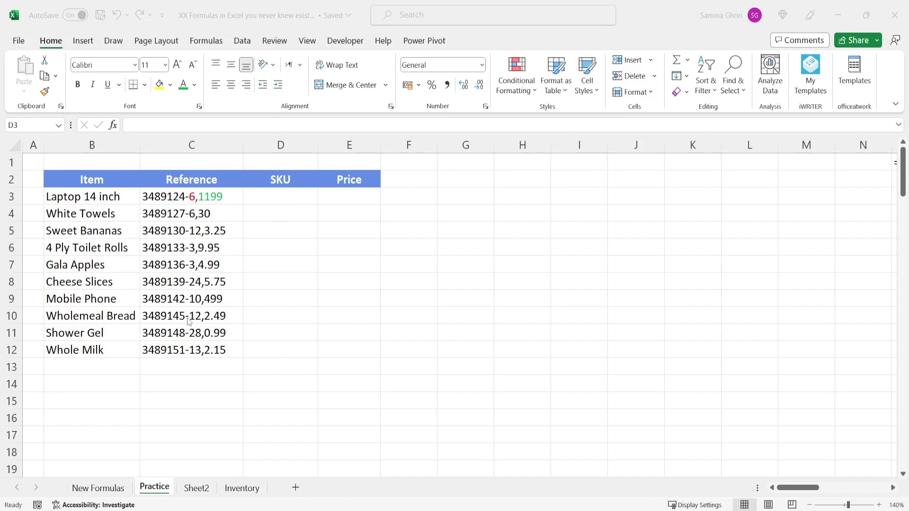
# Extract the SKU before the hyphen by entering =TEXTBEFORE(C3,"-") in D3, and fill the formula down to D12.
pyautogui.click(287, 201)
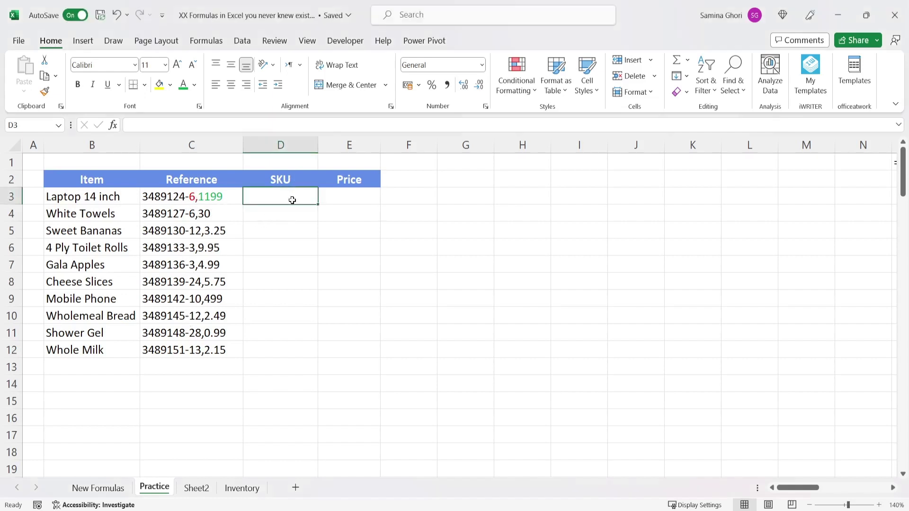
pyautogui.write('=TEX')
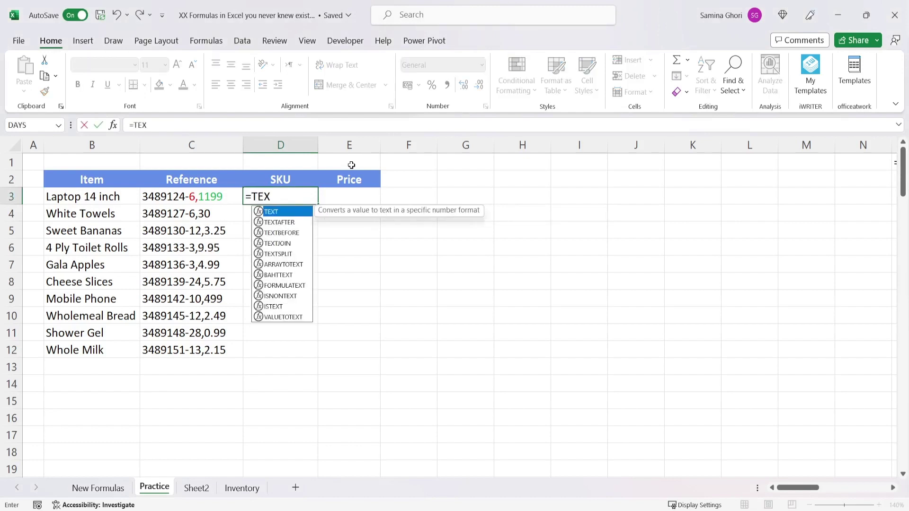
pyautogui.write('TB')
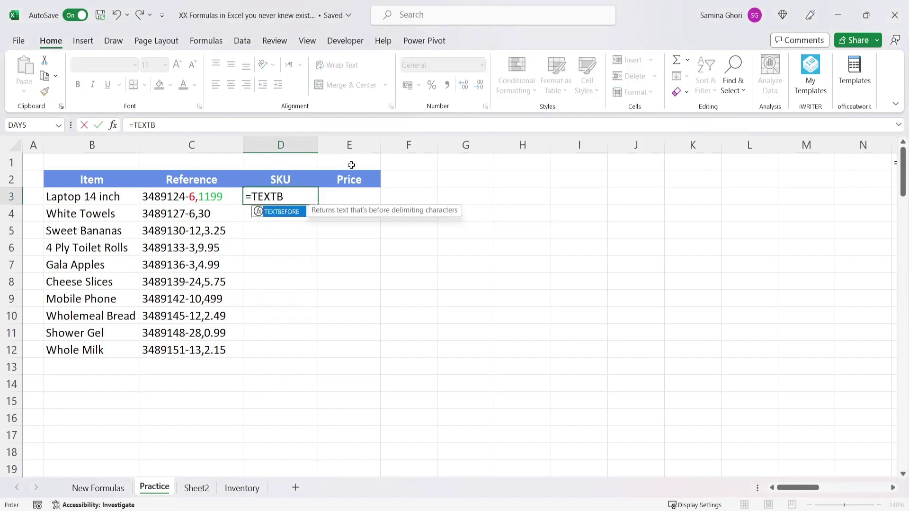
pyautogui.write('E')
pyautogui.press('Tab')
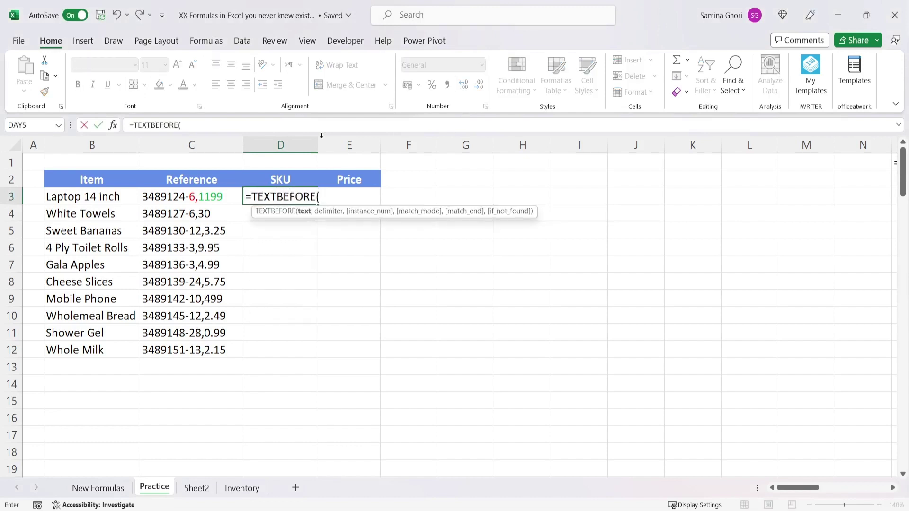
pyautogui.click(201, 197)
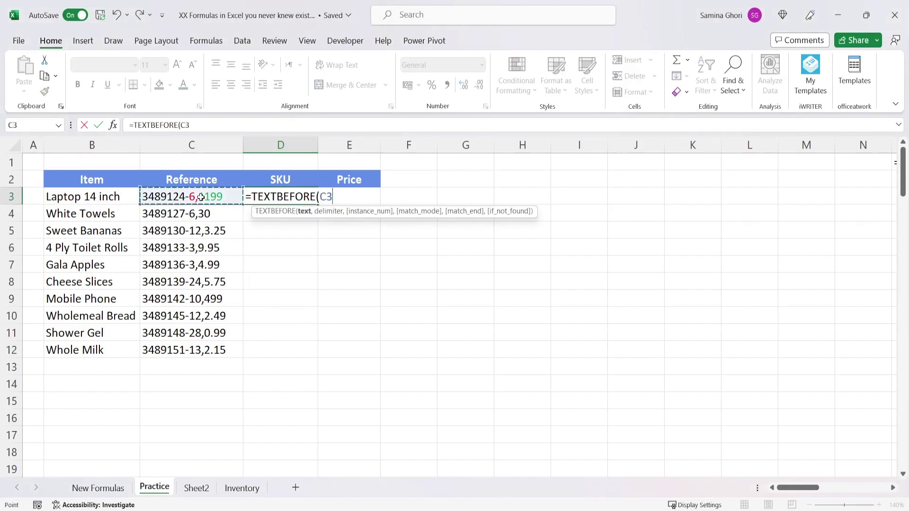
pyautogui.write(',')
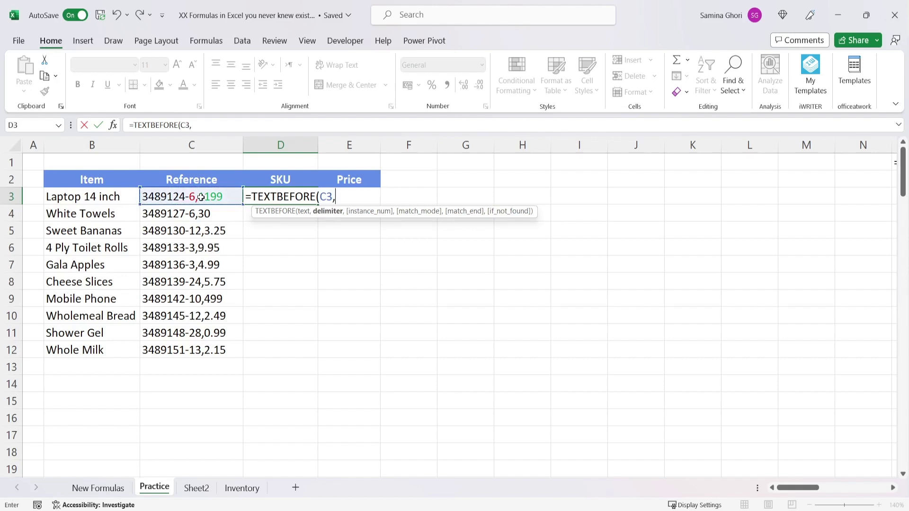
pyautogui.write('"-")')
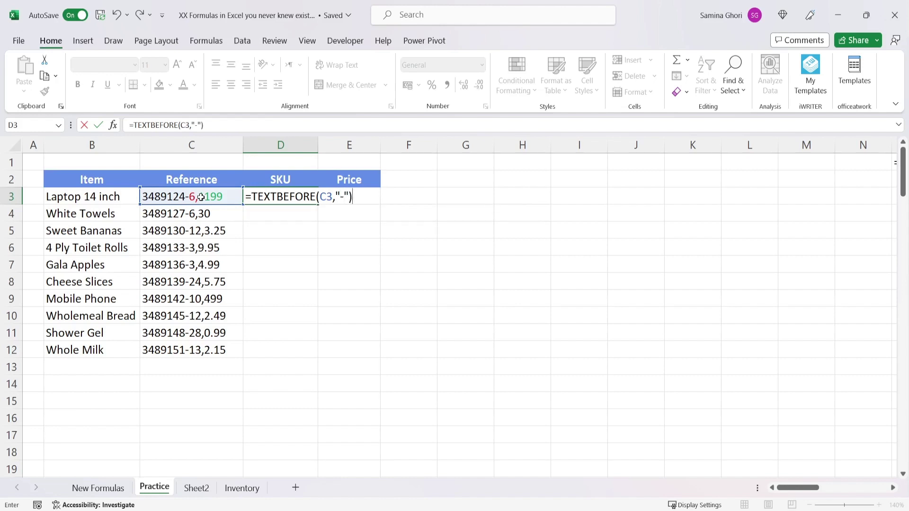
pyautogui.press('Return')
pyautogui.click(305, 197)
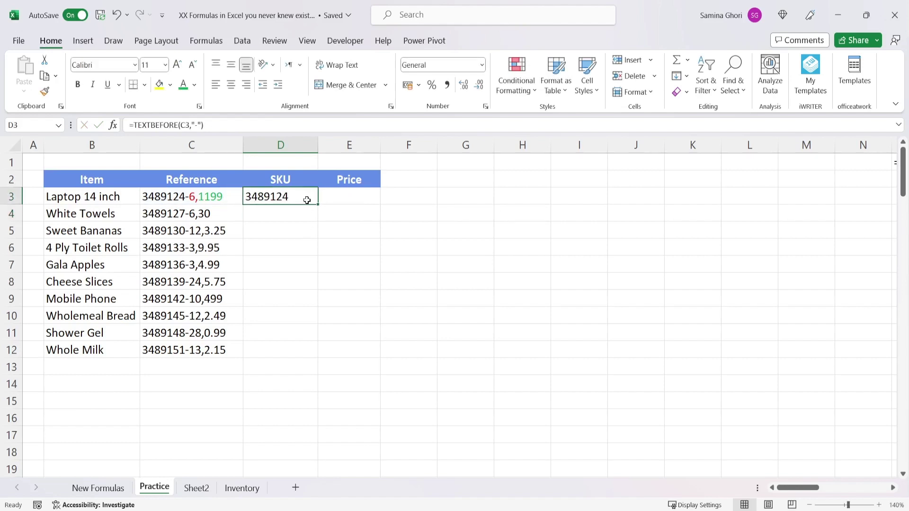
pyautogui.moveTo(319, 207); pyautogui.dragTo(319, 356)
# Extract the price after the comma by entering =TEXTAFTER(C3,",") in E3, and fill the formula down to E12.
pyautogui.click(364, 192)
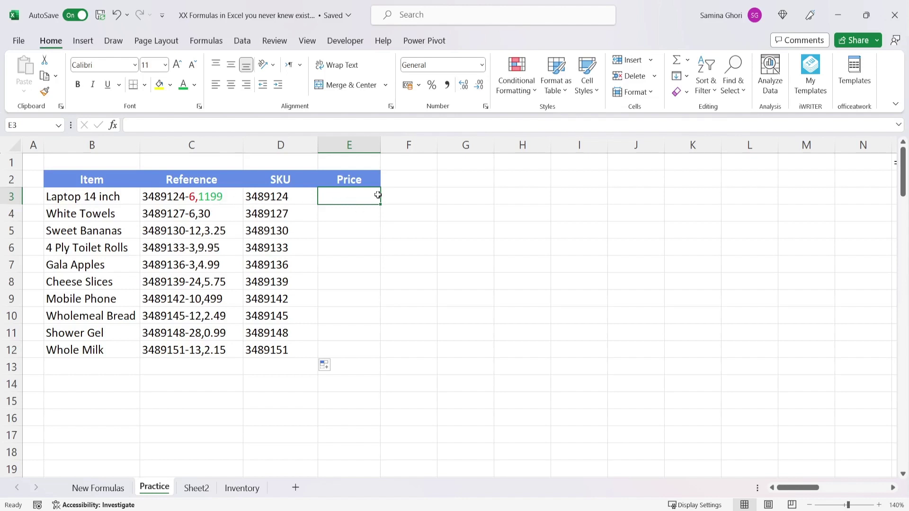
pyautogui.write('=TEXT')
pyautogui.press('Down')
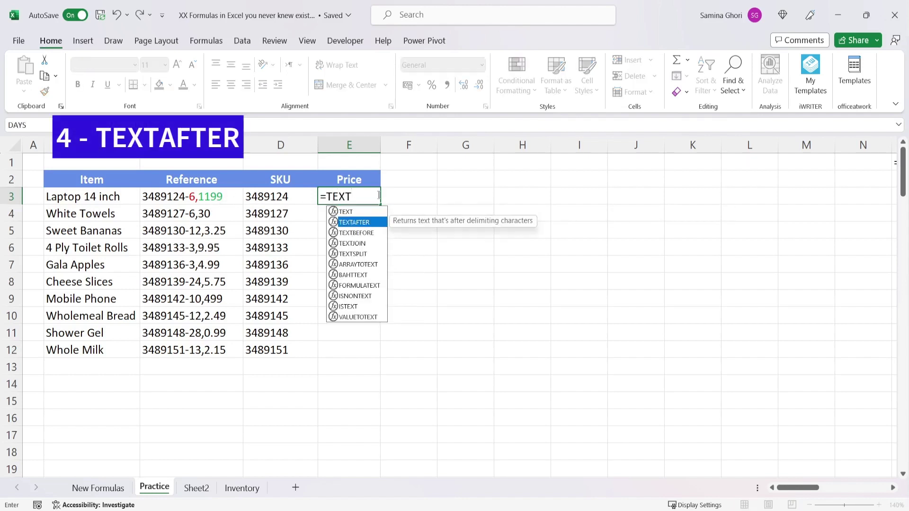
pyautogui.press('Tab')
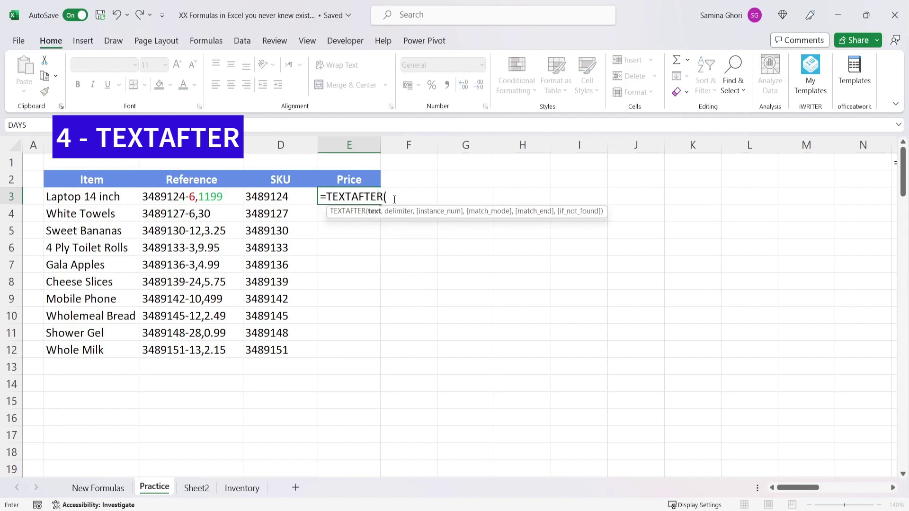
pyautogui.click(226, 199)
pyautogui.write(',')
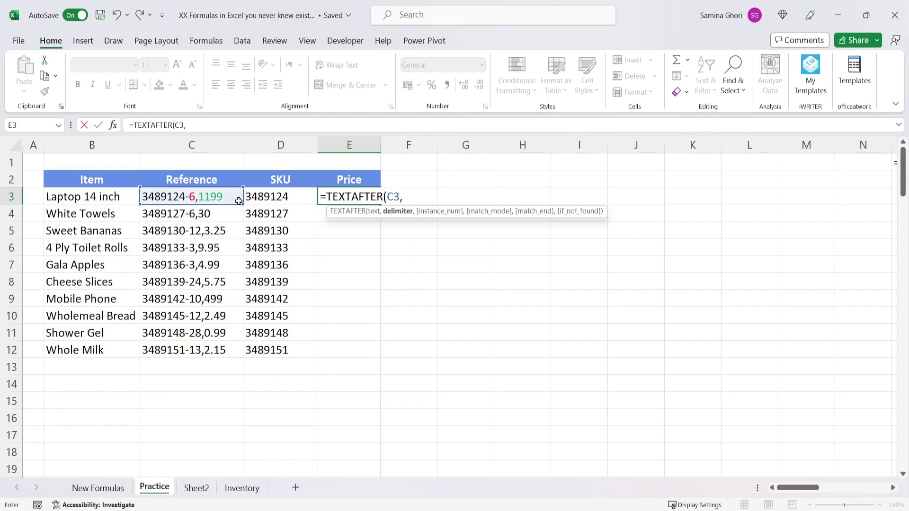
pyautogui.write('",")')
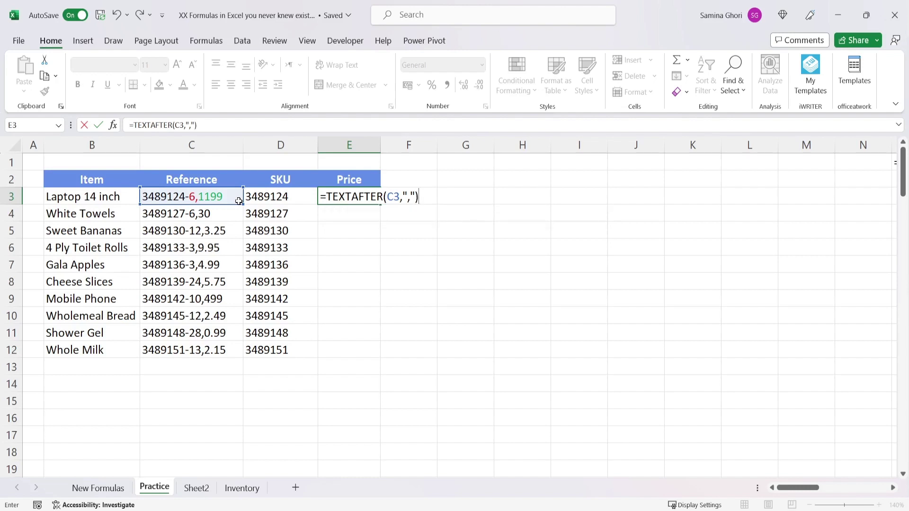
pyautogui.press('Return')
pyautogui.click(371, 195)
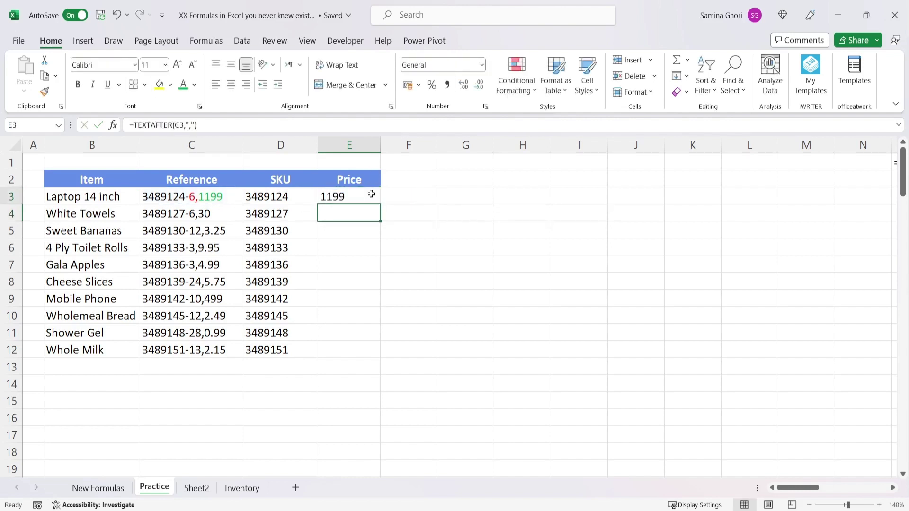
pyautogui.moveTo(380, 205); pyautogui.dragTo(370, 352)
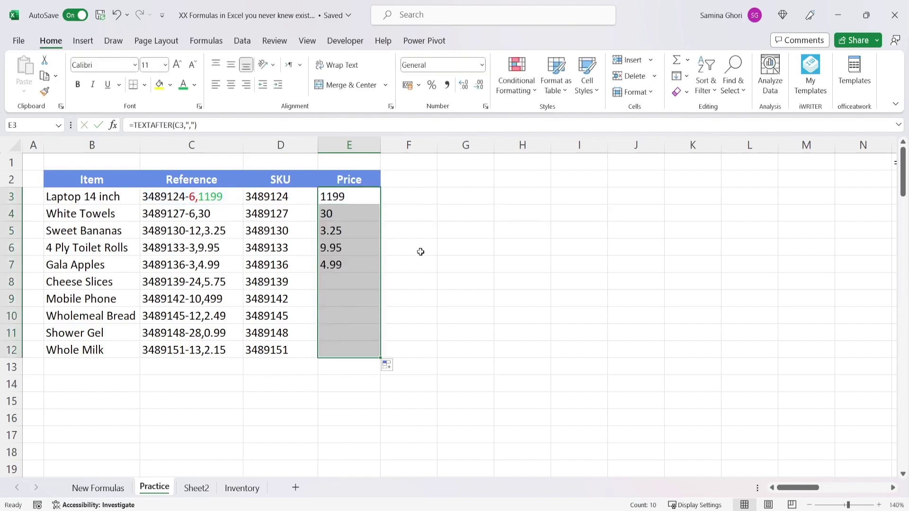
pyautogui.click(467, 225)
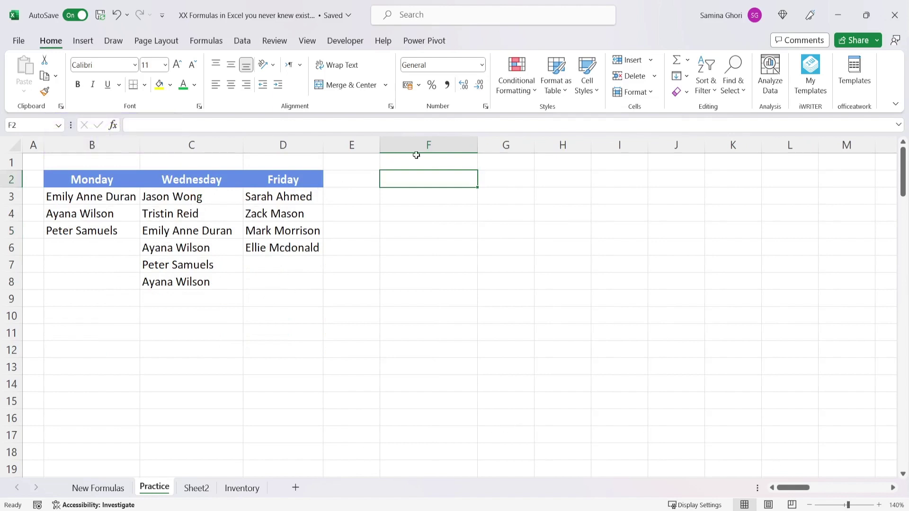
# Stack the Monday, Wednesday and Friday names into one column, ignoring blanks and scanning by row, by entering =TOCOL(B3:D8,1,0) in F3.
pyautogui.click(432, 199)
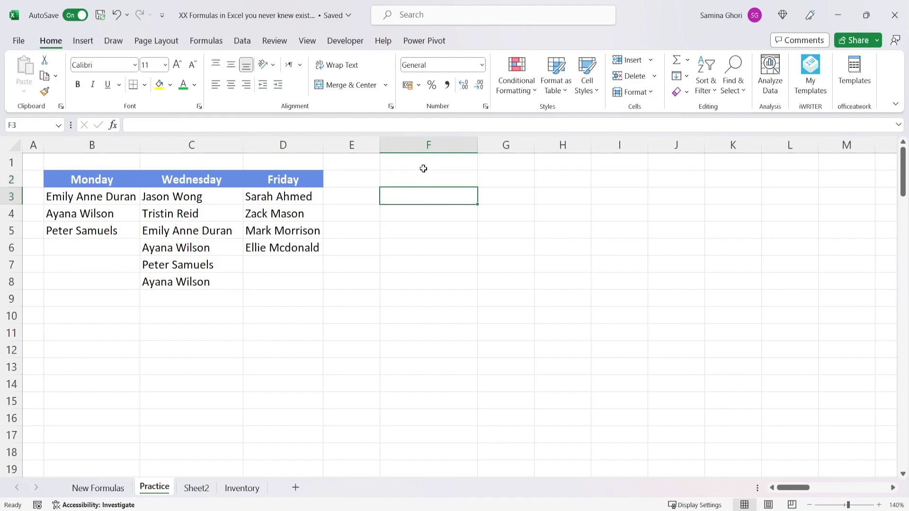
pyautogui.write('=TOC')
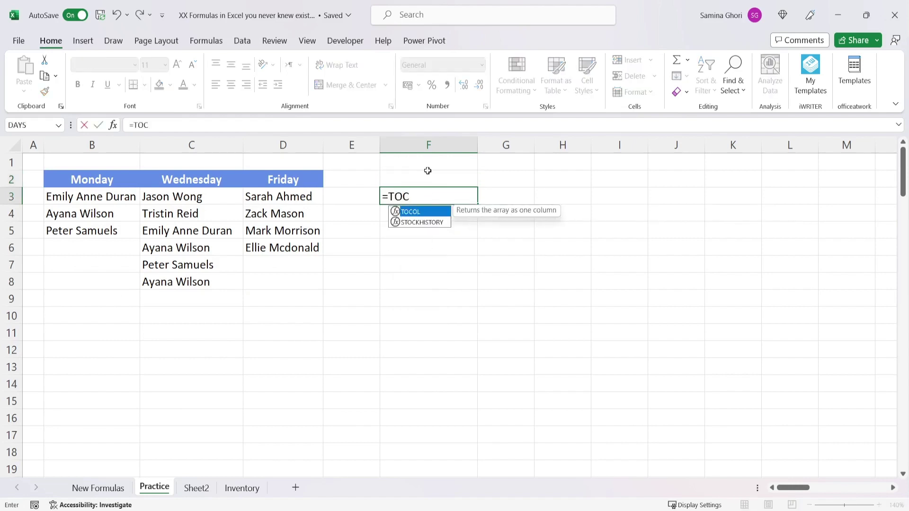
pyautogui.press('Tab')
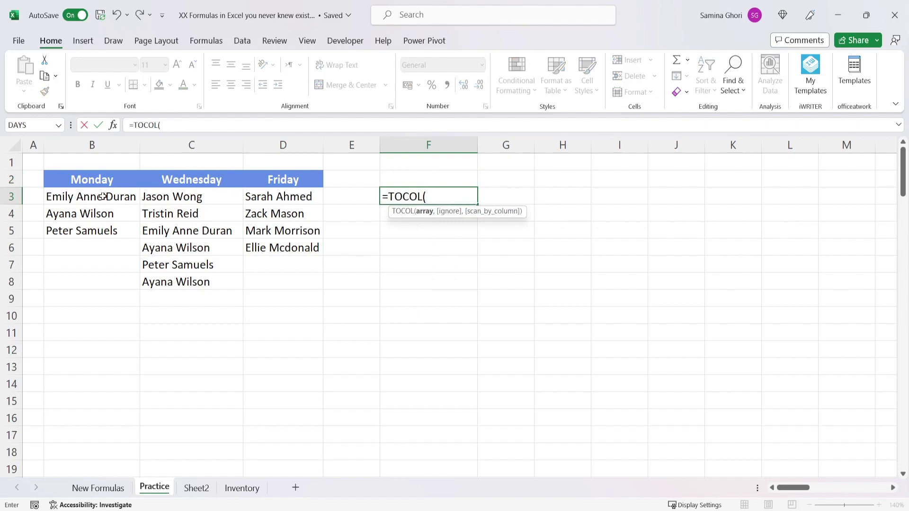
pyautogui.moveTo(103, 197); pyautogui.dragTo(312, 286)
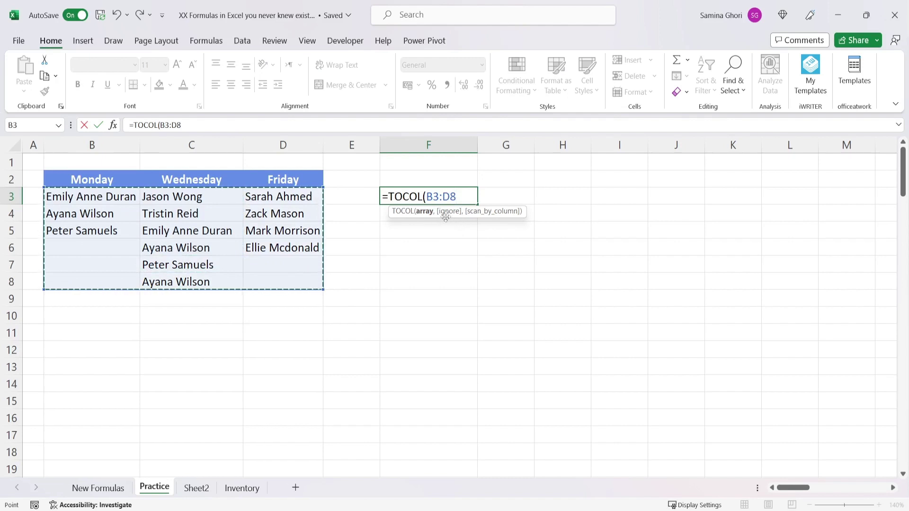
pyautogui.write(',1')
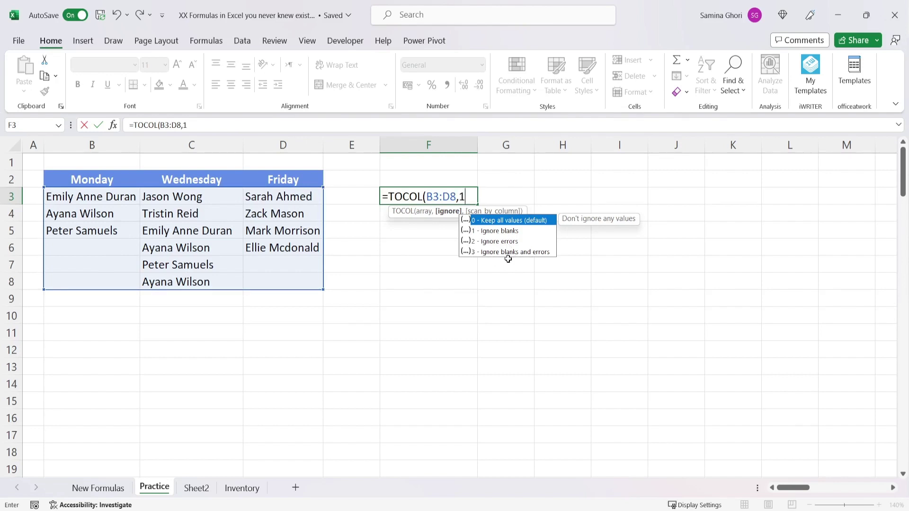
pyautogui.write(',0')
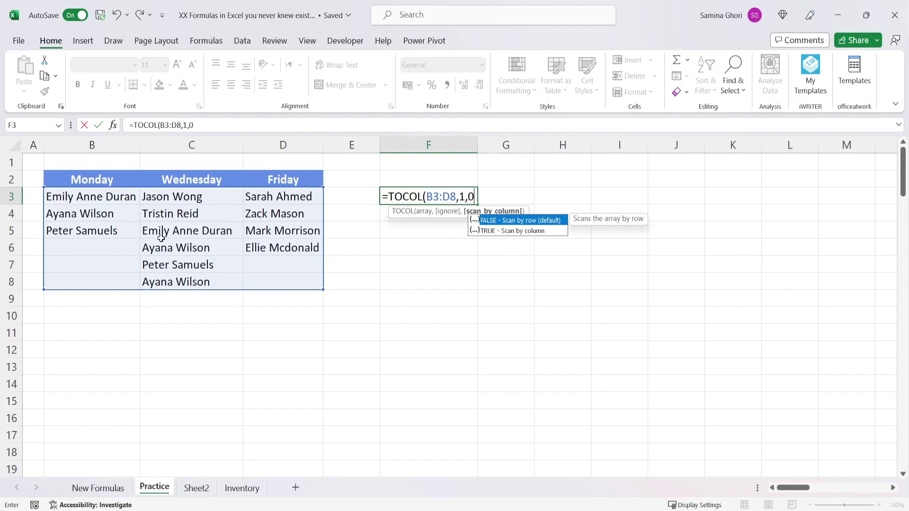
pyautogui.write(')')
pyautogui.press('Return')
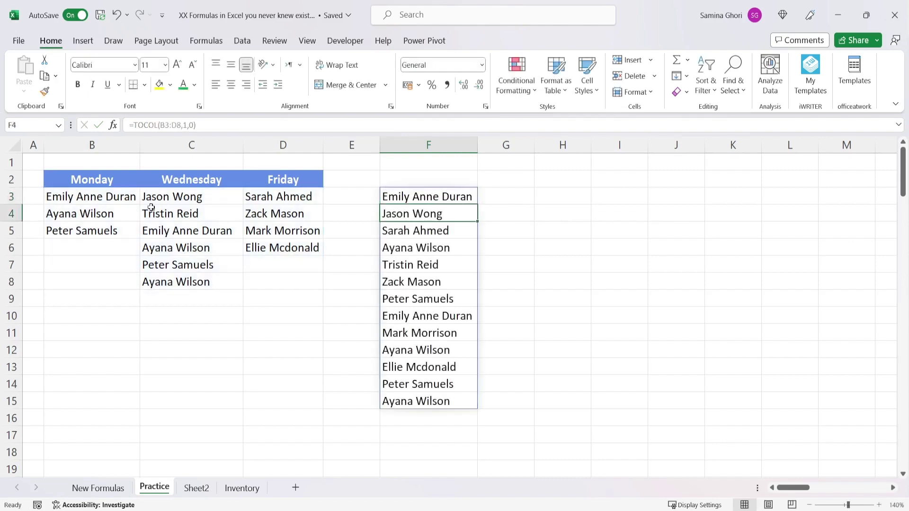
pyautogui.moveTo(439, 198); pyautogui.dragTo(429, 401)
# Change the TOCOL formula in F3 to scan by column, making it =TOCOL(B3:D8,1,1).
pyautogui.click(423, 194)
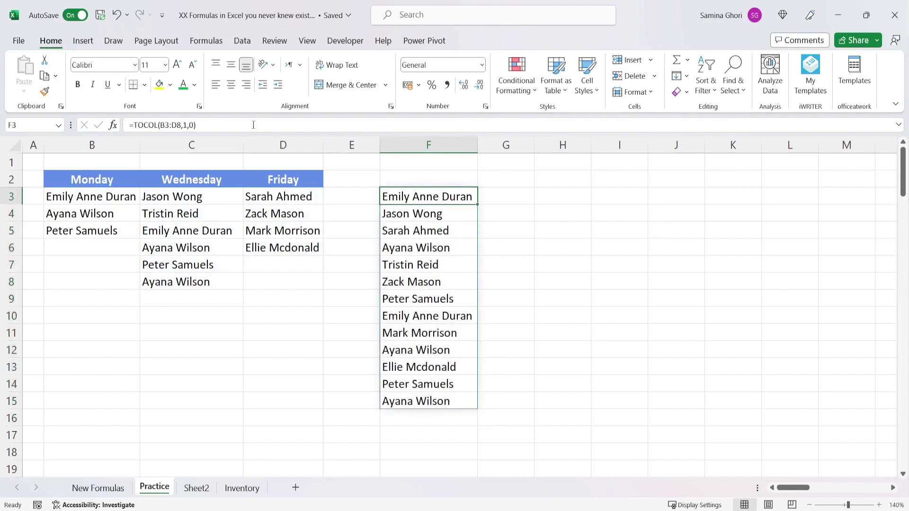
pyautogui.click(194, 125)
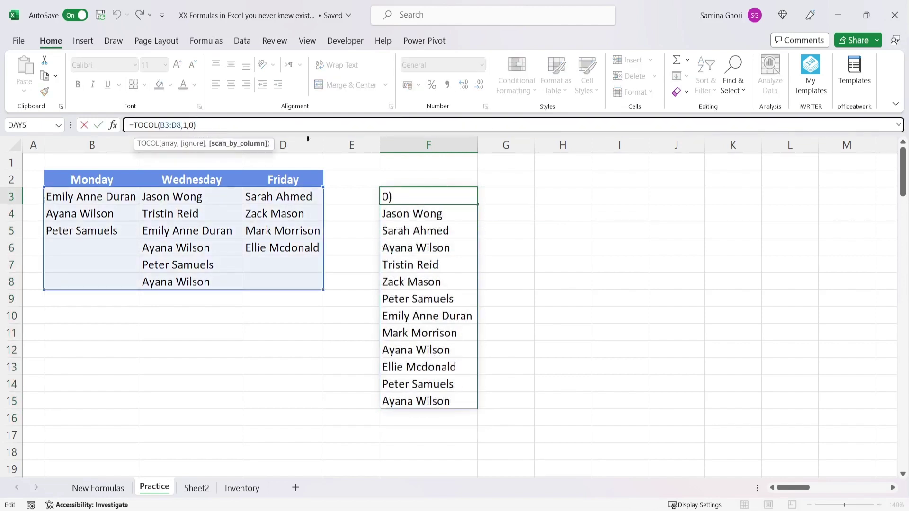
pyautogui.press('BackSpace')
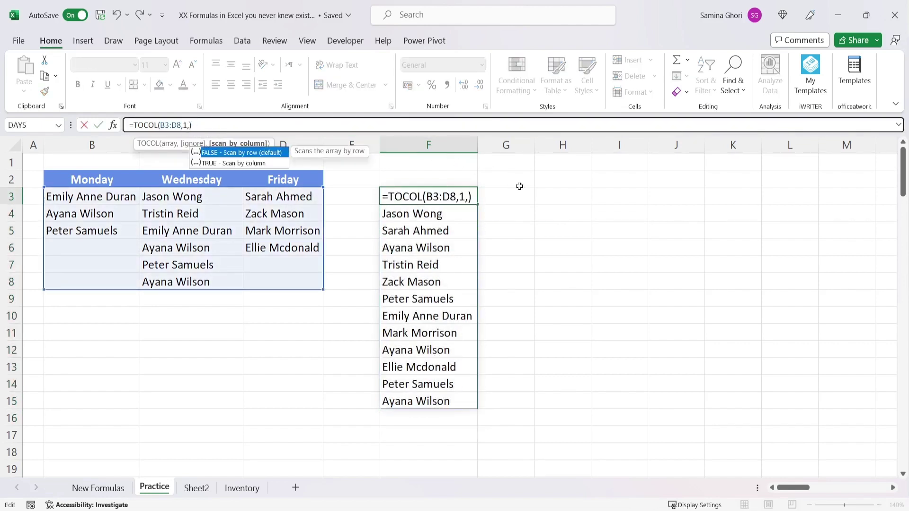
pyautogui.write('1')
pyautogui.press('Return')
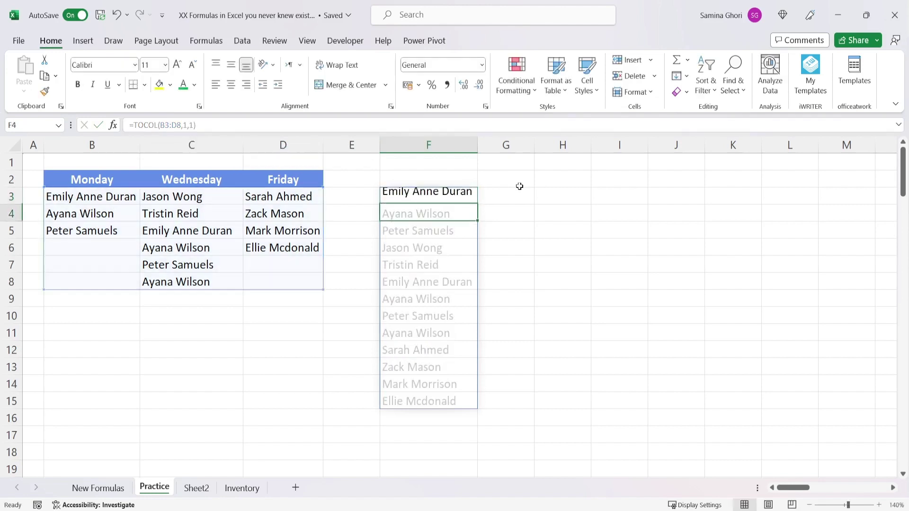
pyautogui.moveTo(89, 199); pyautogui.dragTo(90, 232)
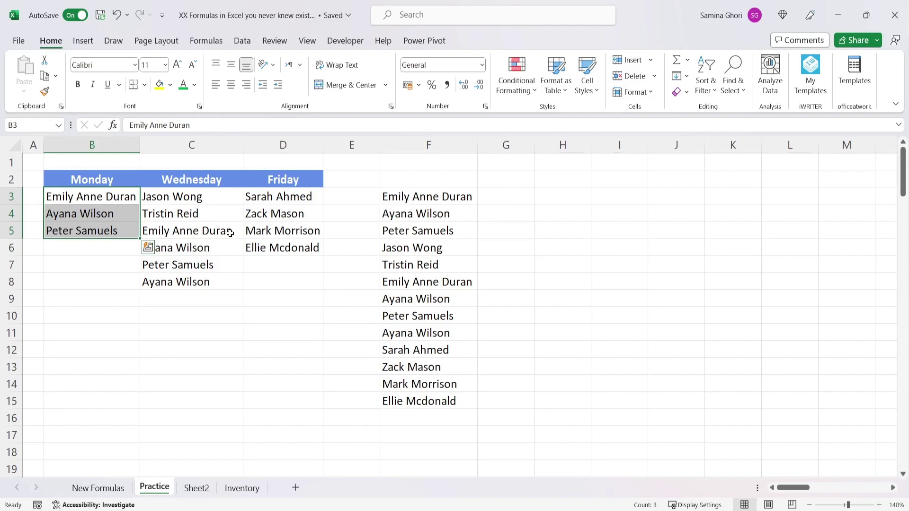
pyautogui.click(538, 263)
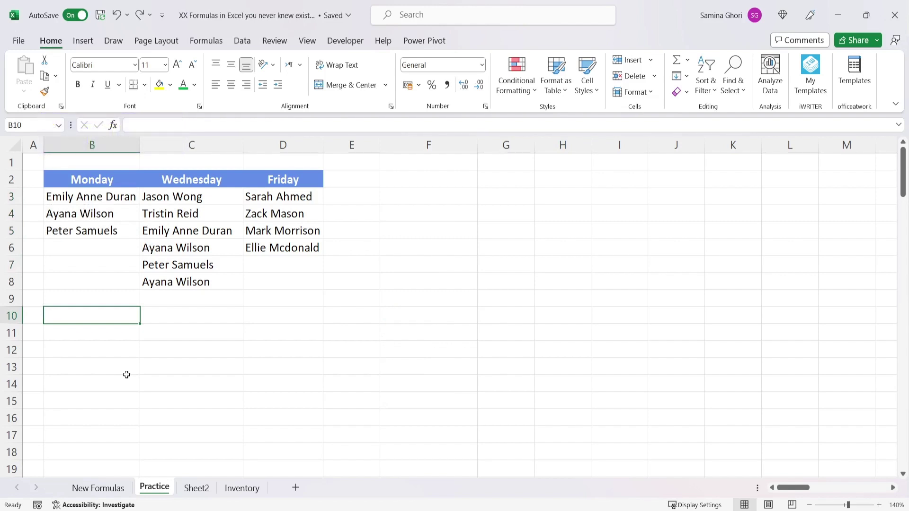
# Lay out the Monday, Wednesday and Friday names in one row, ignoring blanks and scanning by row, by entering =TOROW(B3:D8,1,0) in B10.
pyautogui.write('=')
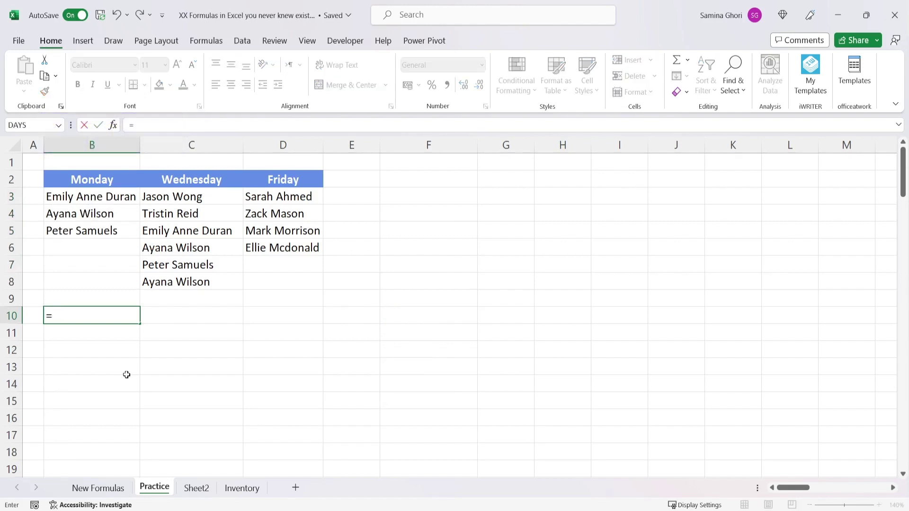
pyautogui.write('TORO')
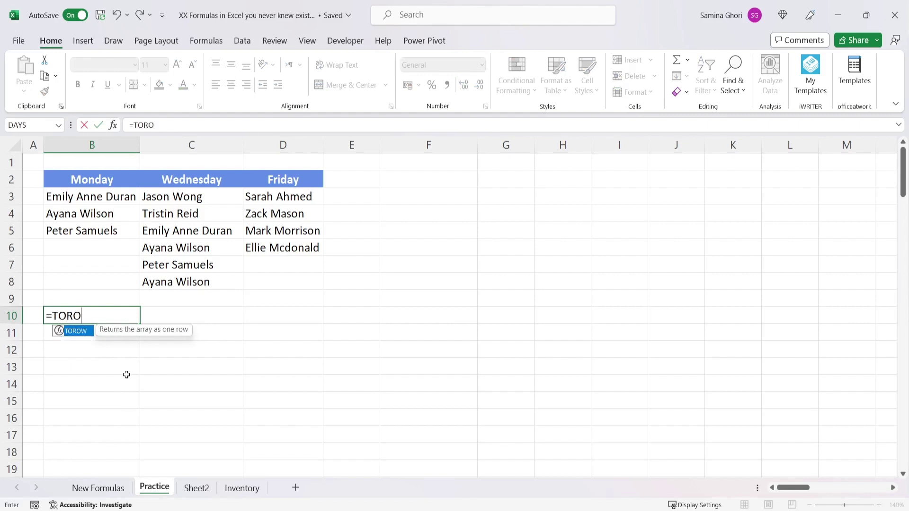
pyautogui.press('Tab')
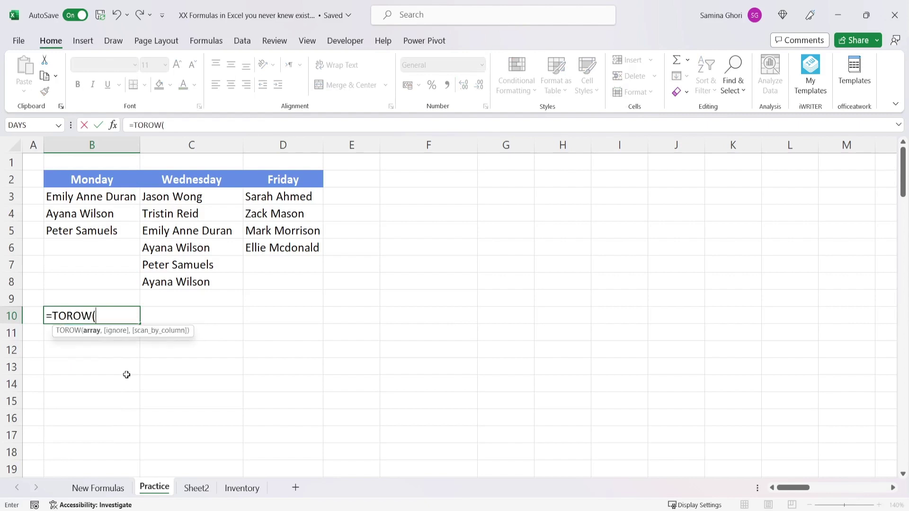
pyautogui.moveTo(105, 199); pyautogui.dragTo(289, 288)
pyautogui.write(',')
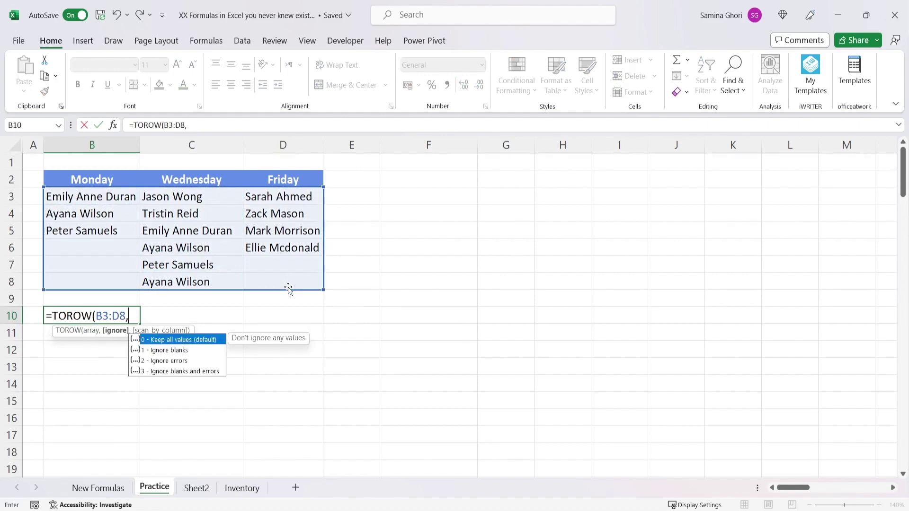
pyautogui.click(184, 352)
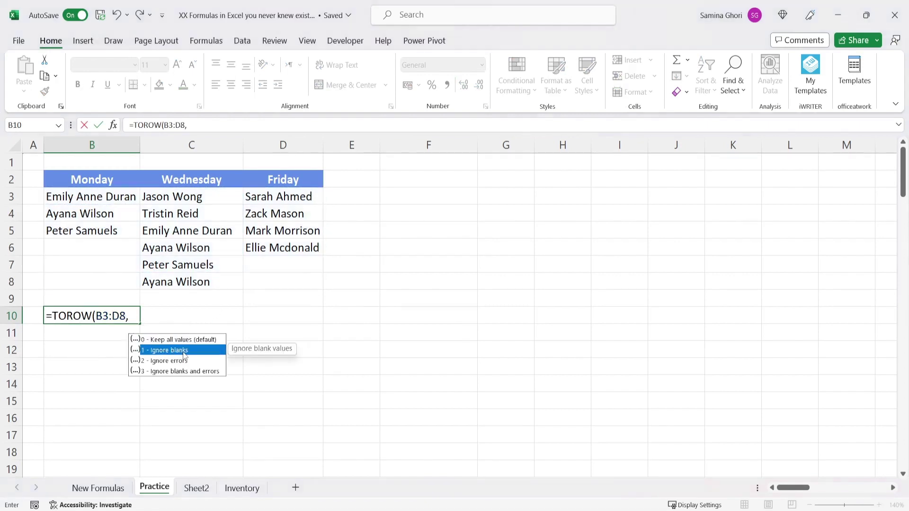
pyautogui.click(134, 317)
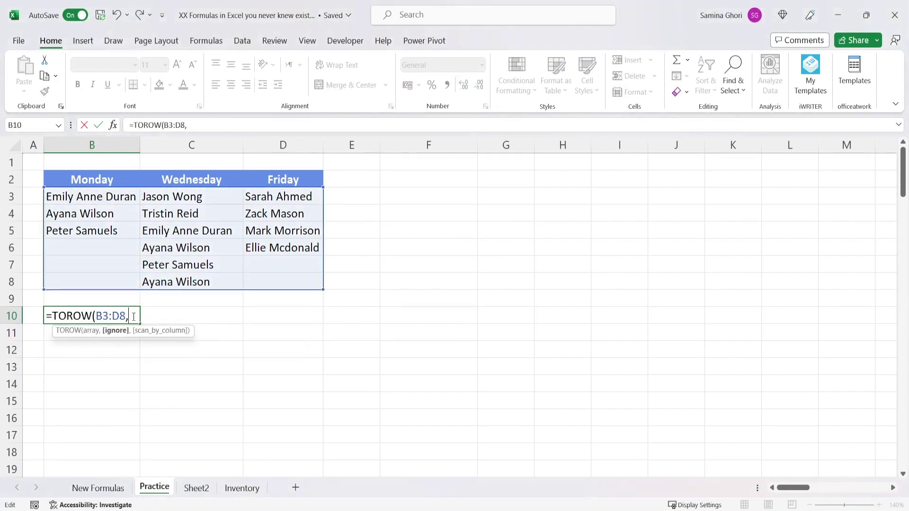
pyautogui.write('1,')
pyautogui.press('Tab')
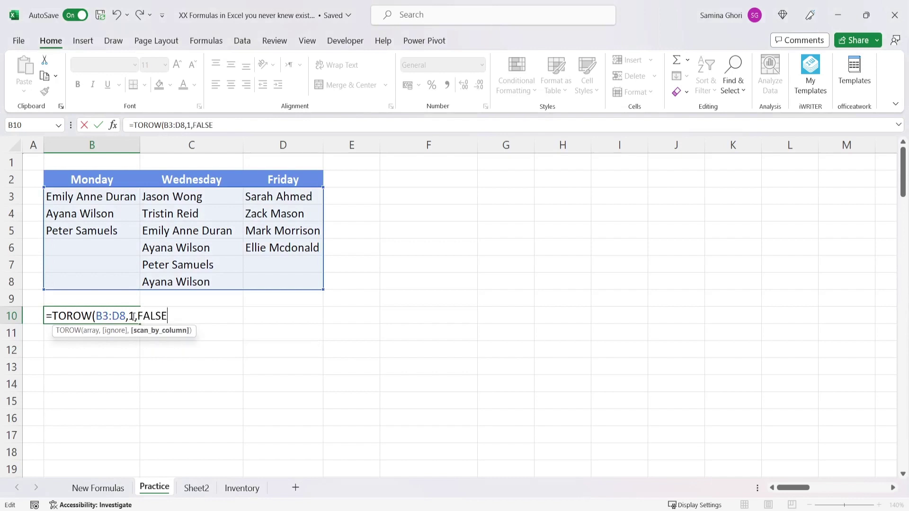
pyautogui.press('BackSpace')
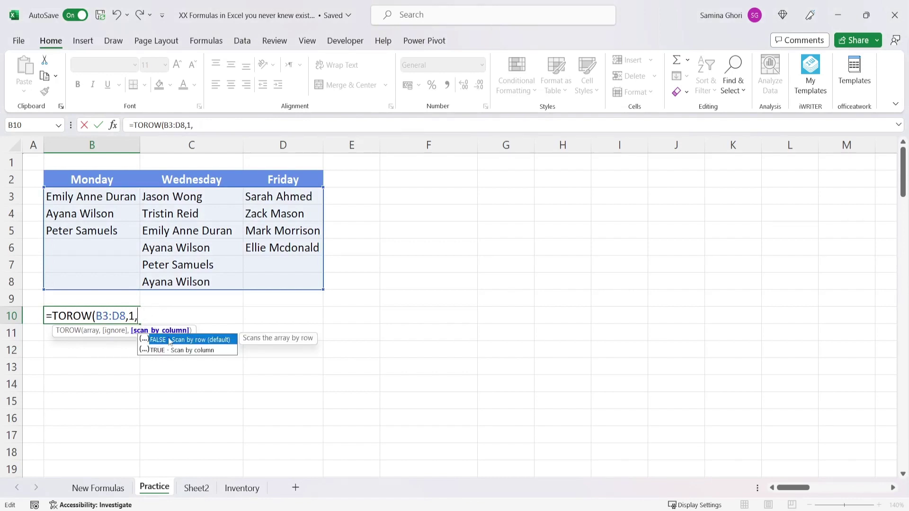
pyautogui.click(193, 341)
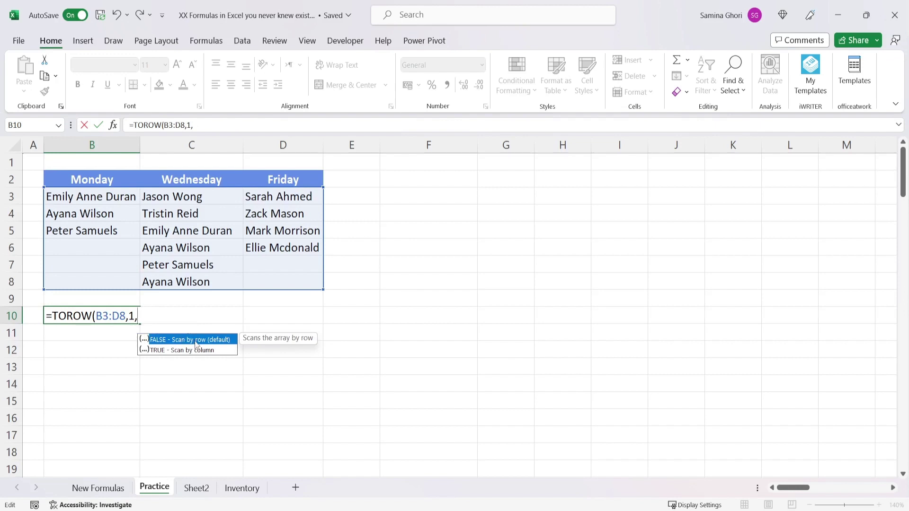
pyautogui.write(')')
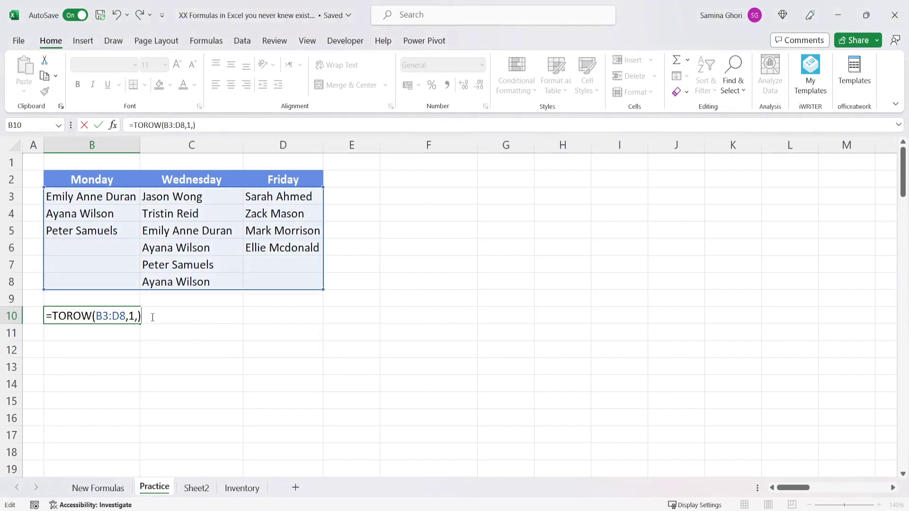
pyautogui.press('Left')
pyautogui.write('0')
pyautogui.press('Return')
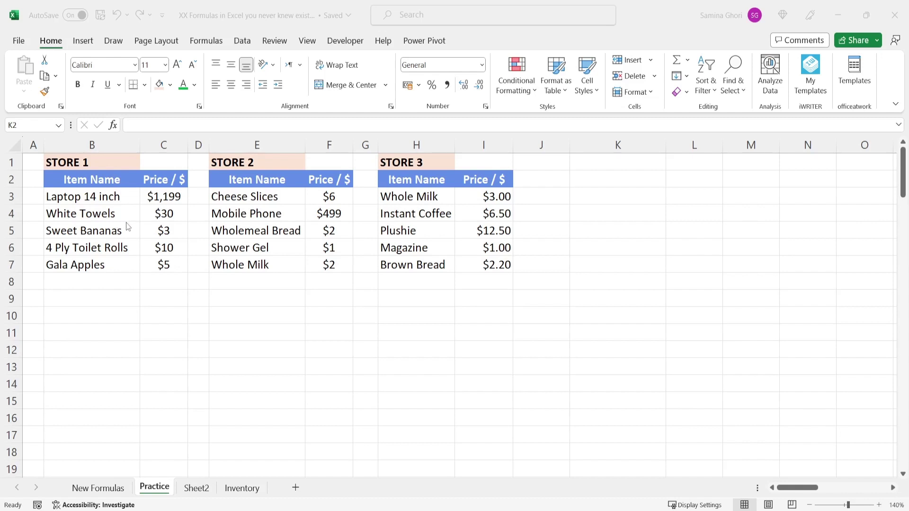
# Stack the items and prices of the three stores vertically by entering =VSTACK(B3:C7,E3:F7,H3:I7) in K2.
pyautogui.click(588, 200)
pyautogui.write('=vst')
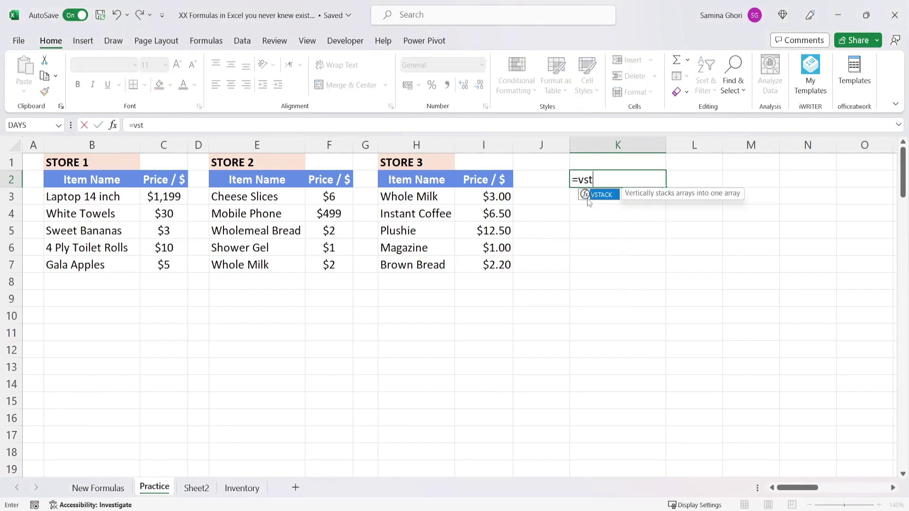
pyautogui.doubleClick(587, 199)
pyautogui.click(110, 203)
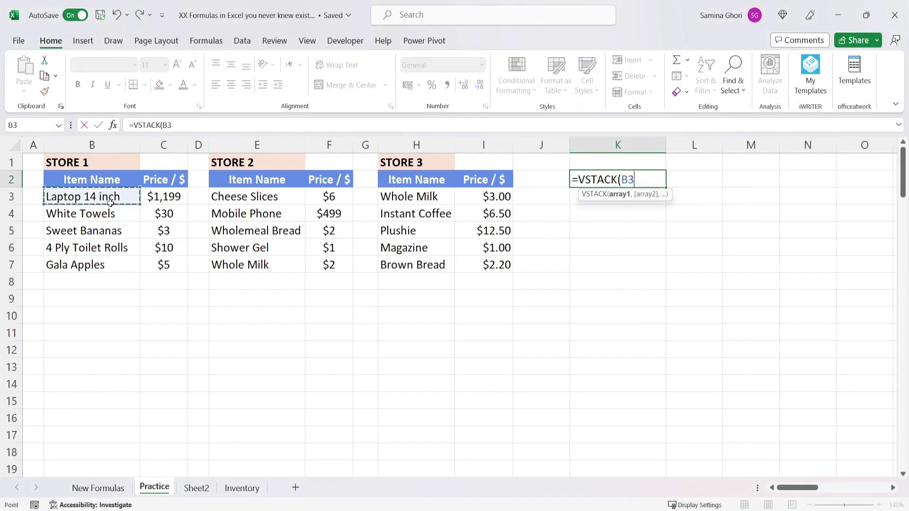
pyautogui.moveTo(110, 203); pyautogui.dragTo(163, 263)
pyautogui.write(',')
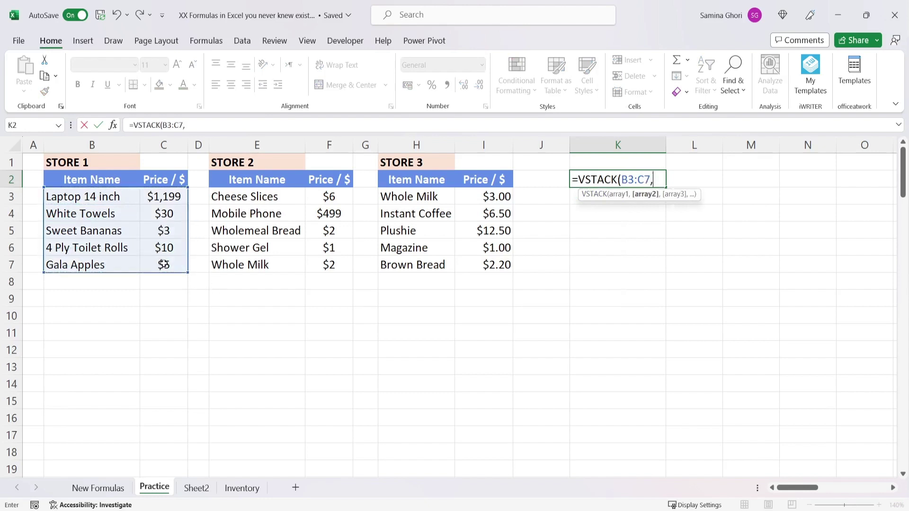
pyautogui.moveTo(265, 196); pyautogui.dragTo(324, 263)
pyautogui.write(',')
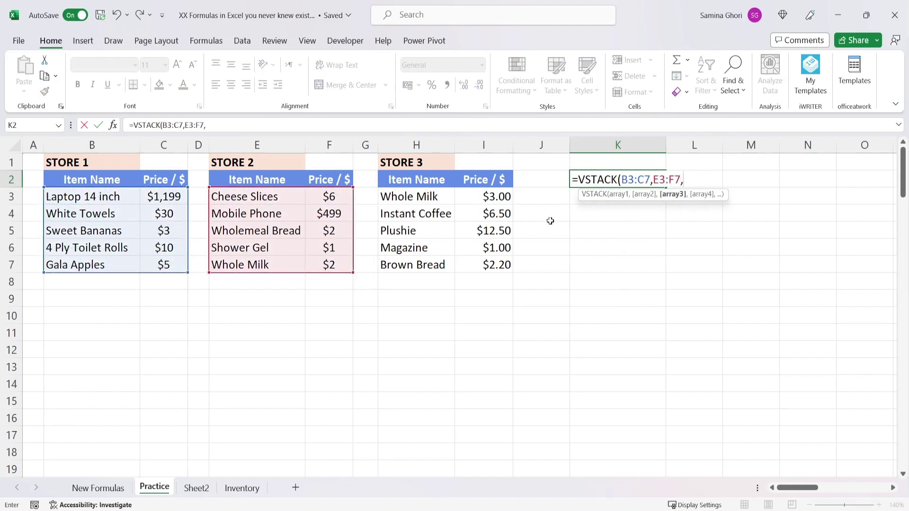
pyautogui.moveTo(423, 196); pyautogui.dragTo(482, 260)
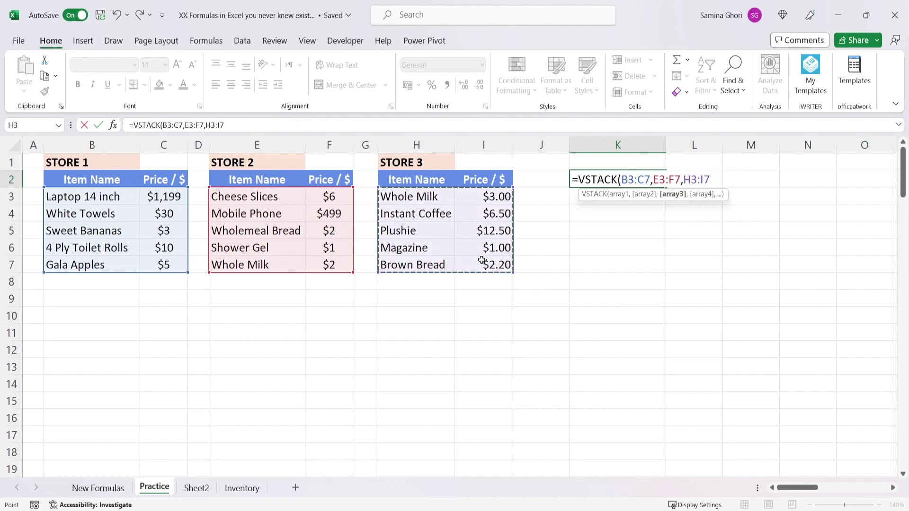
pyautogui.write(')')
pyautogui.press('Return')
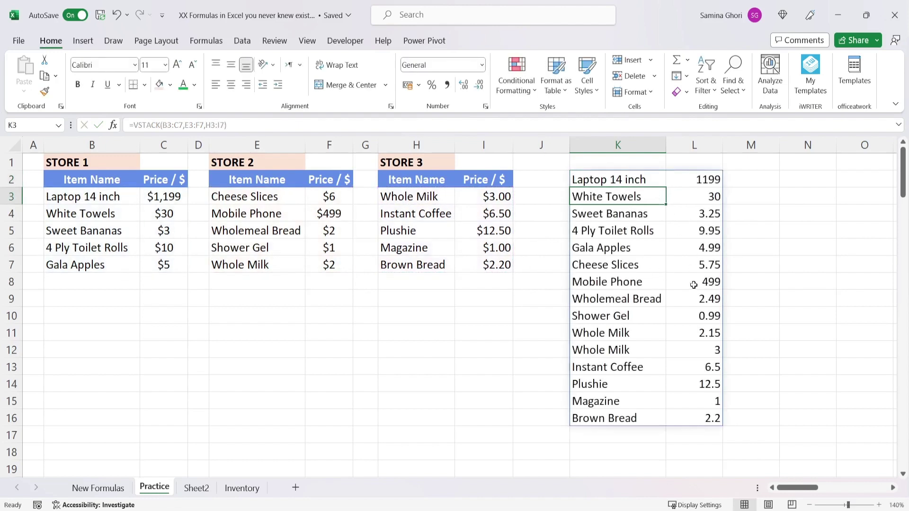
# Add an entry named New Item with price 2.00 directly below the Store 3 list, in H8:I8.
pyautogui.click(628, 434)
pyautogui.click(422, 279)
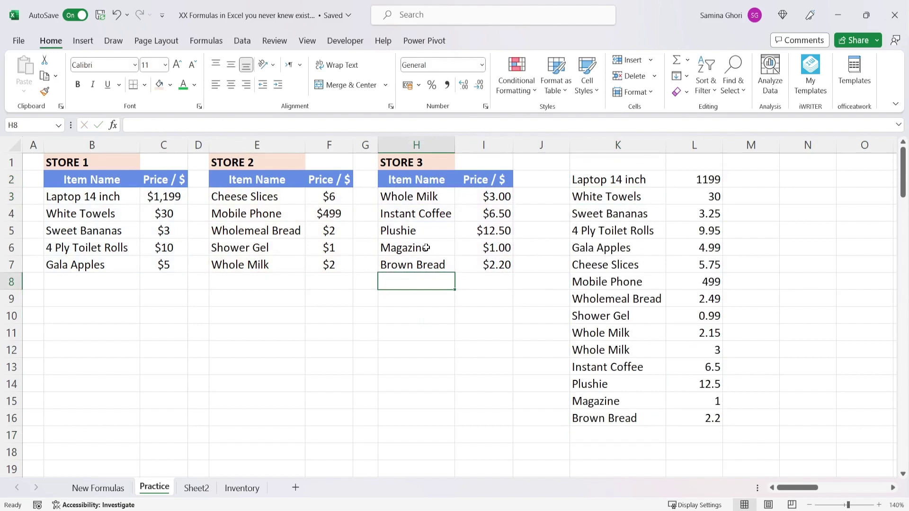
pyautogui.write('New Items')
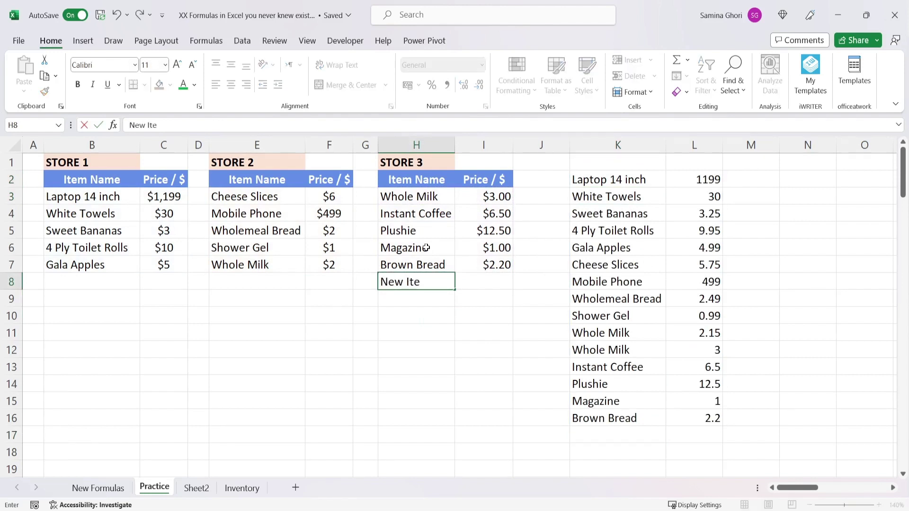
pyautogui.press('Tab')
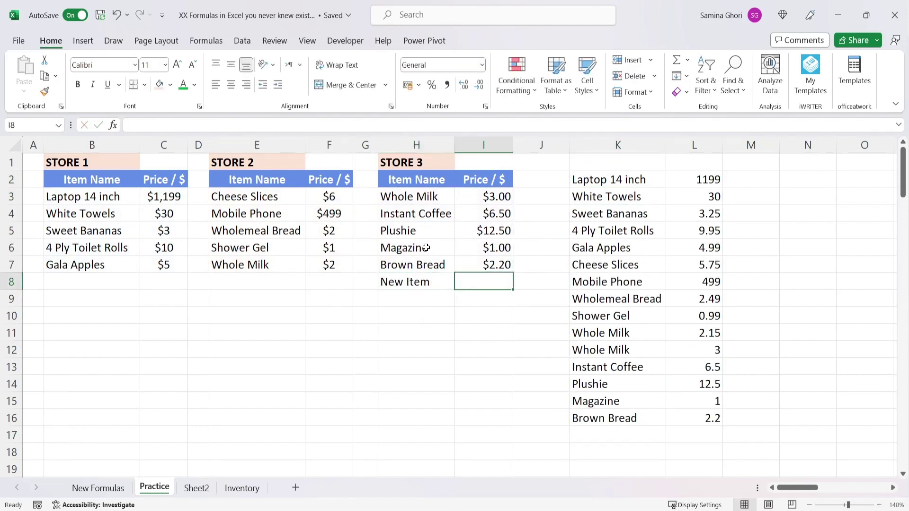
pyautogui.write('2.00')
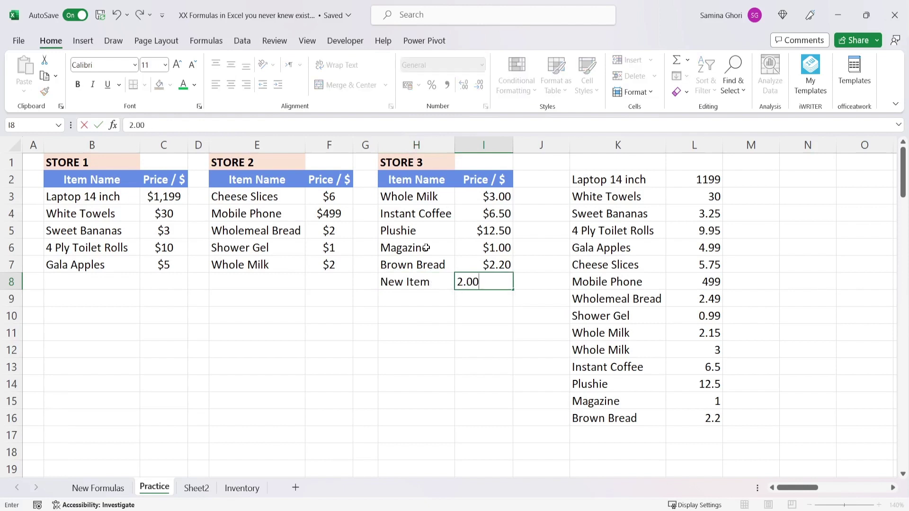
pyautogui.press('Return')
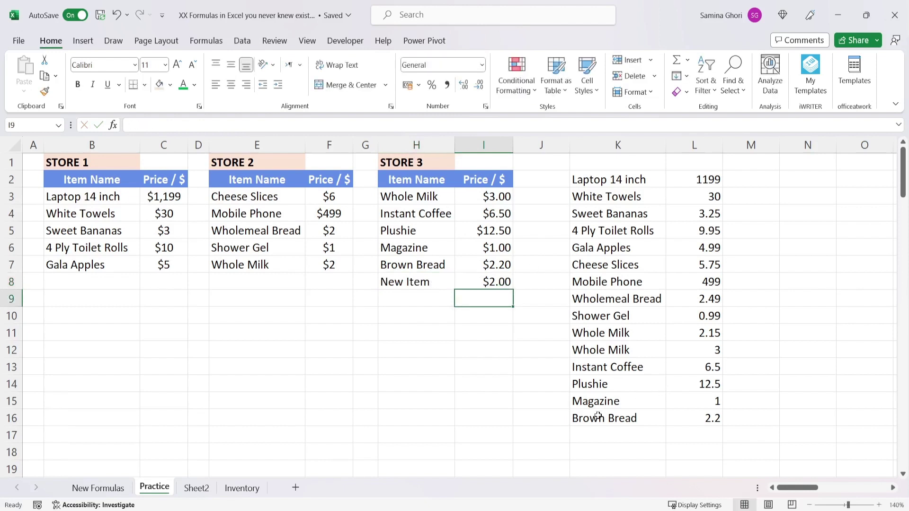
# Compare the last Store 3 rows with the end of the stacked list, and clear the New Item entry from H8:I8.
pyautogui.moveTo(415, 272); pyautogui.dragTo(497, 261)
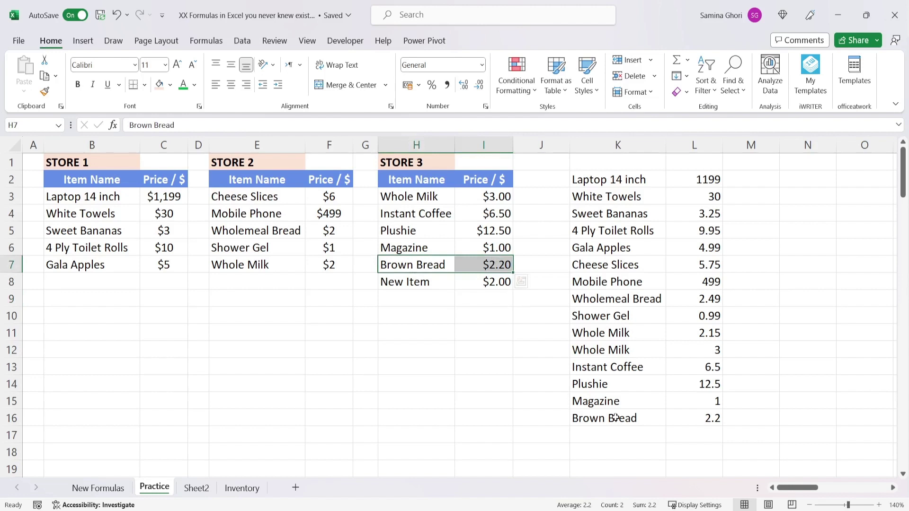
pyautogui.moveTo(614, 416); pyautogui.dragTo(710, 429)
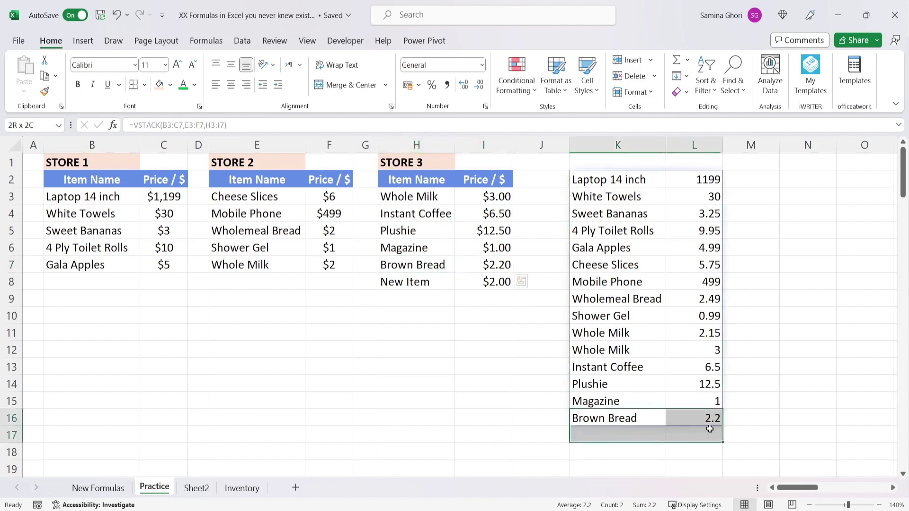
pyautogui.click(682, 318)
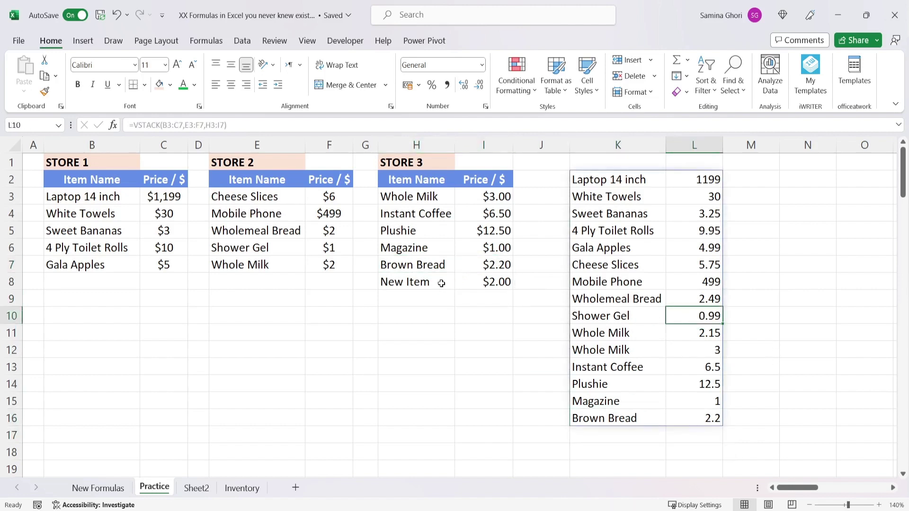
pyautogui.moveTo(462, 289); pyautogui.dragTo(431, 280)
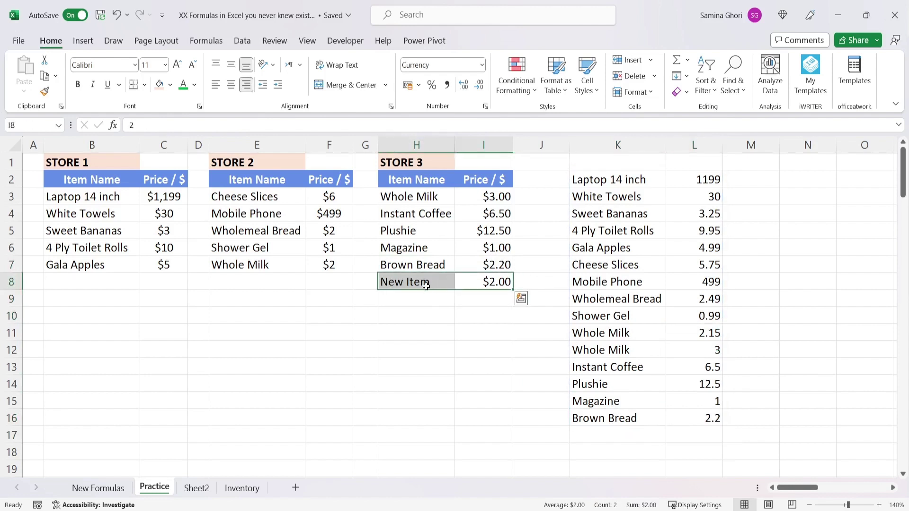
pyautogui.press('Delete')
# Convert the three store ranges B2:C7, E2:F7 and H2:I7 into separate tables with headers.
pyautogui.moveTo(92, 181); pyautogui.dragTo(156, 261)
pyautogui.hotkey('ctrl', 't')
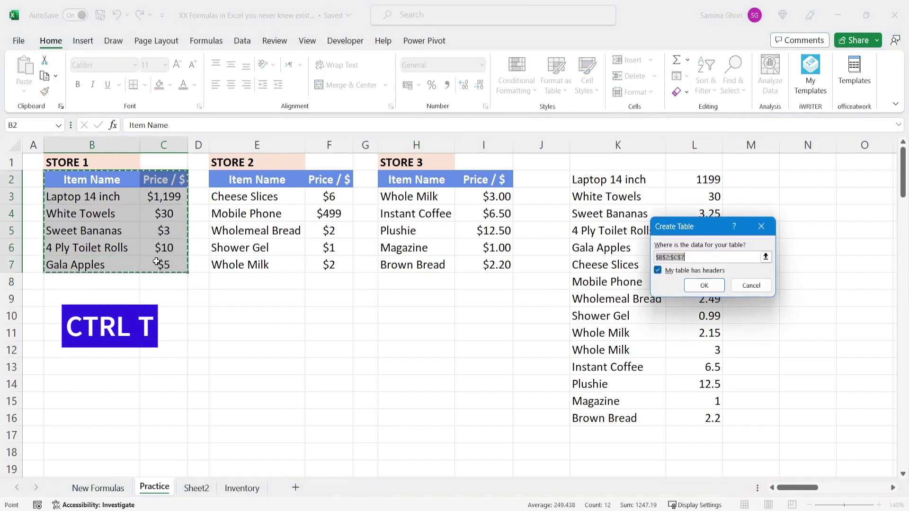
pyautogui.press('Return')
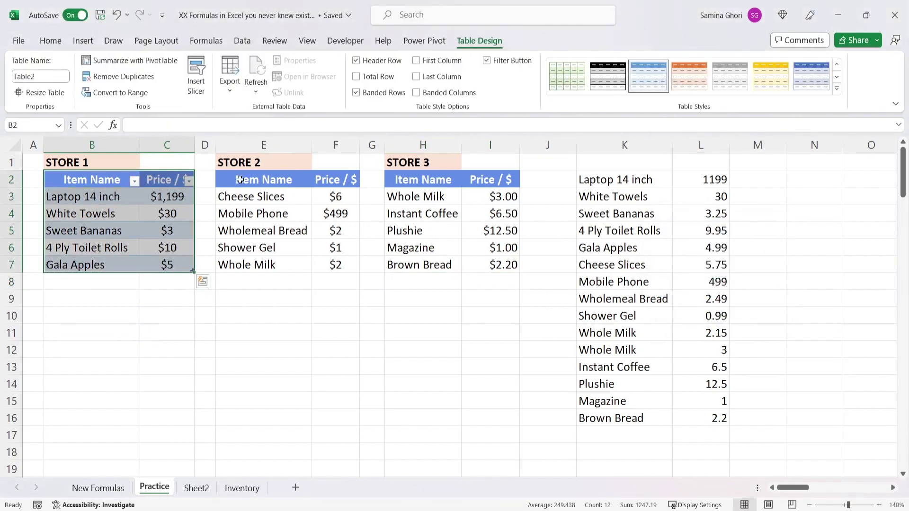
pyautogui.moveTo(220, 181); pyautogui.dragTo(338, 274)
pyautogui.hotkey('ctrl', 't')
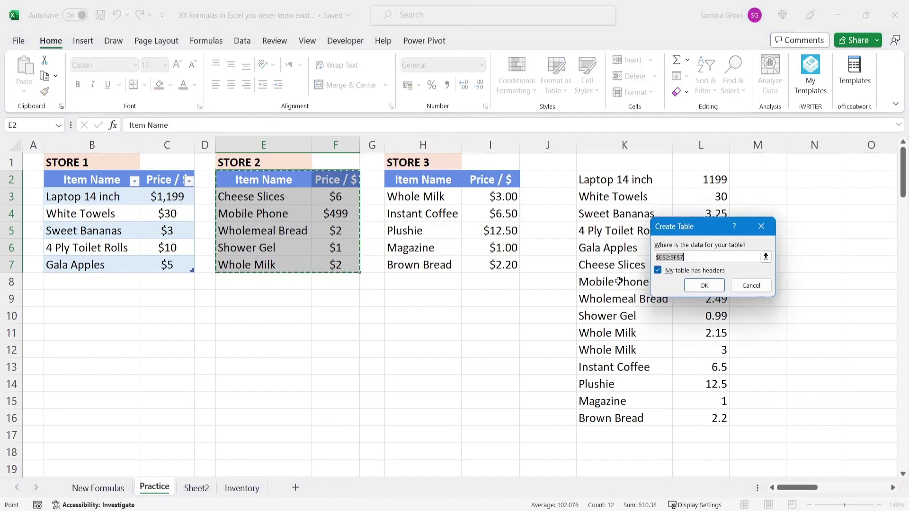
pyautogui.press('Return')
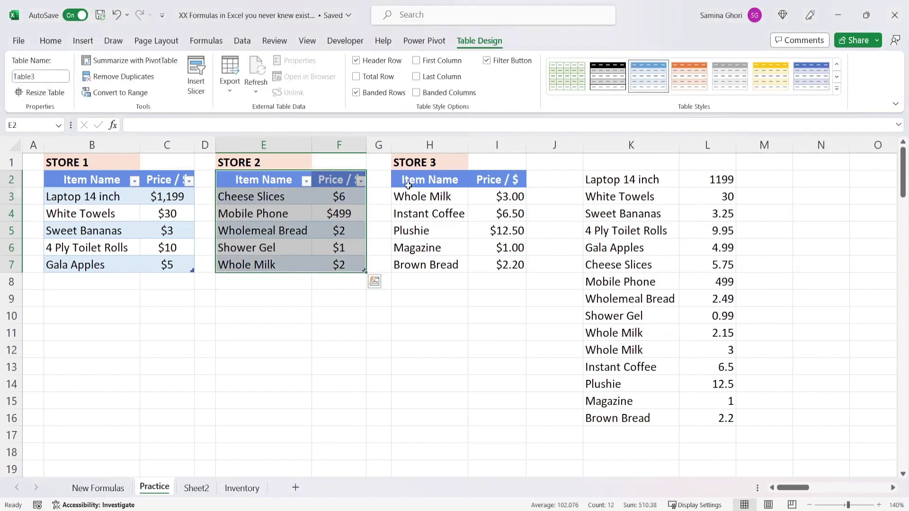
pyautogui.moveTo(395, 180); pyautogui.dragTo(501, 265)
pyautogui.hotkey('ctrl', 't')
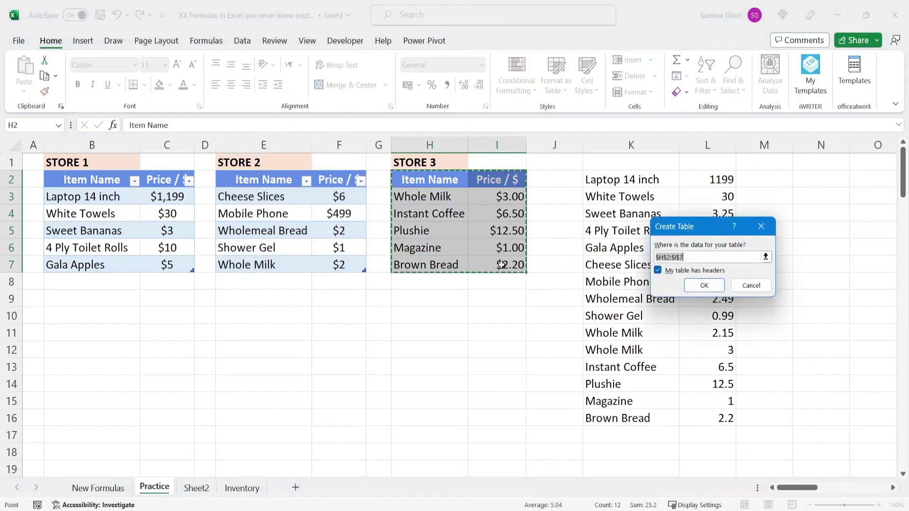
pyautogui.click(700, 284)
# Add a New Item row with price 300 directly below the Store 3 table, and check the end of the stacked list.
pyautogui.click(444, 281)
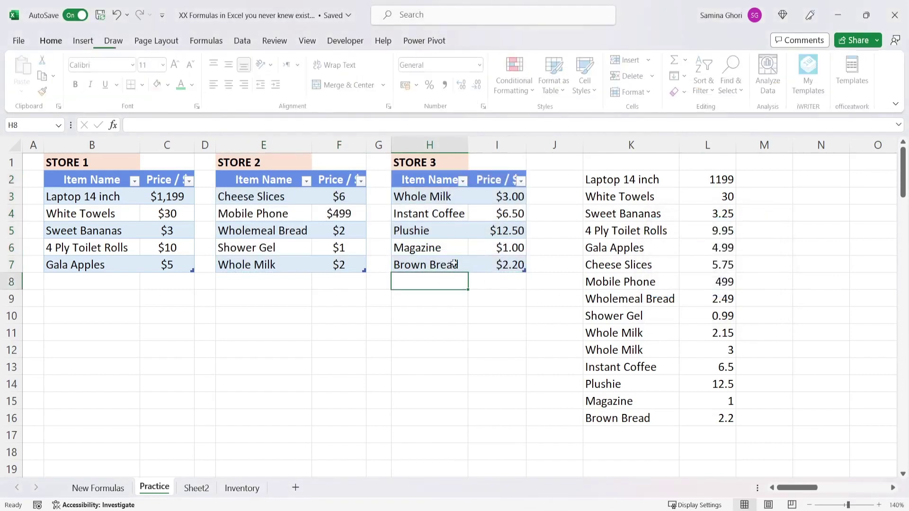
pyautogui.write('New Ite')
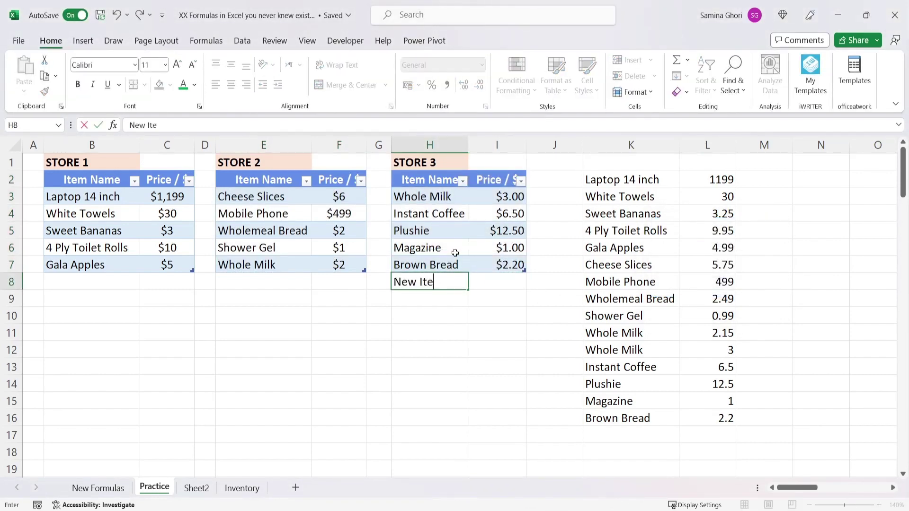
pyautogui.write('s')
pyautogui.press('BackSpace')
pyautogui.write('m')
pyautogui.press('Tab')
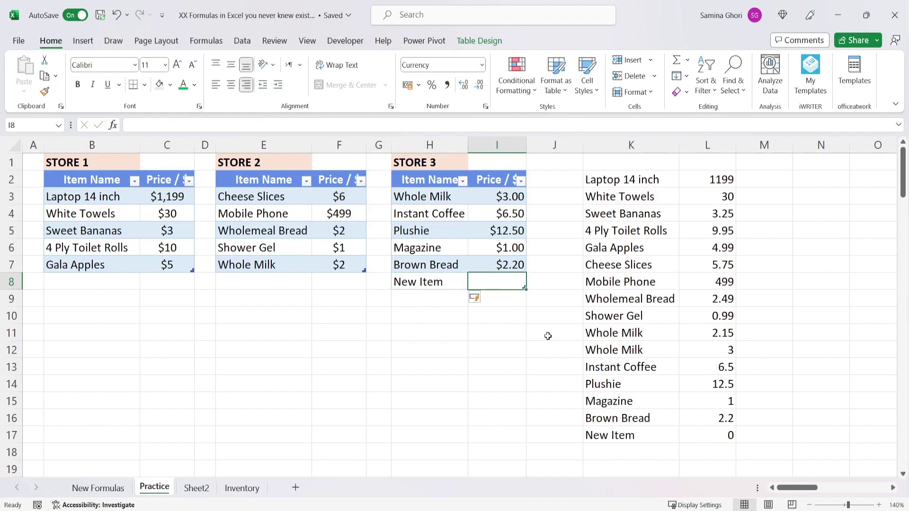
pyautogui.write('3')
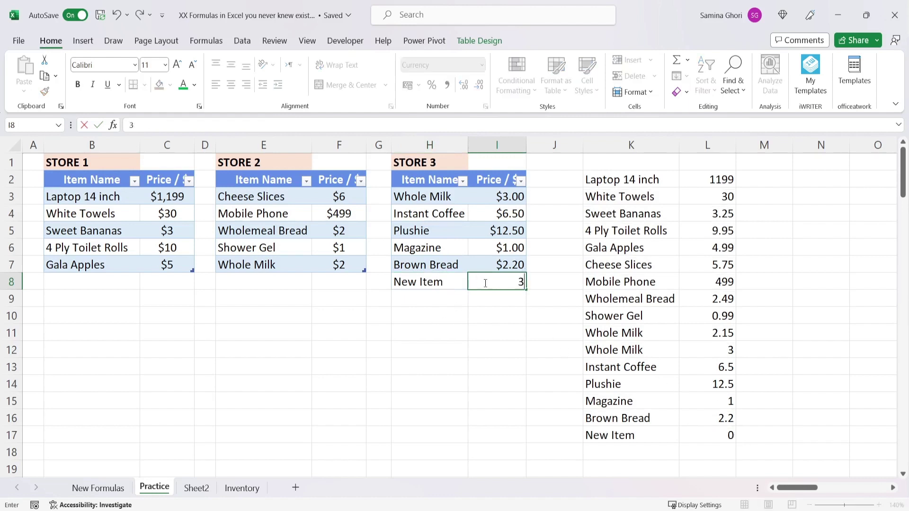
pyautogui.write('00')
pyautogui.press('Return')
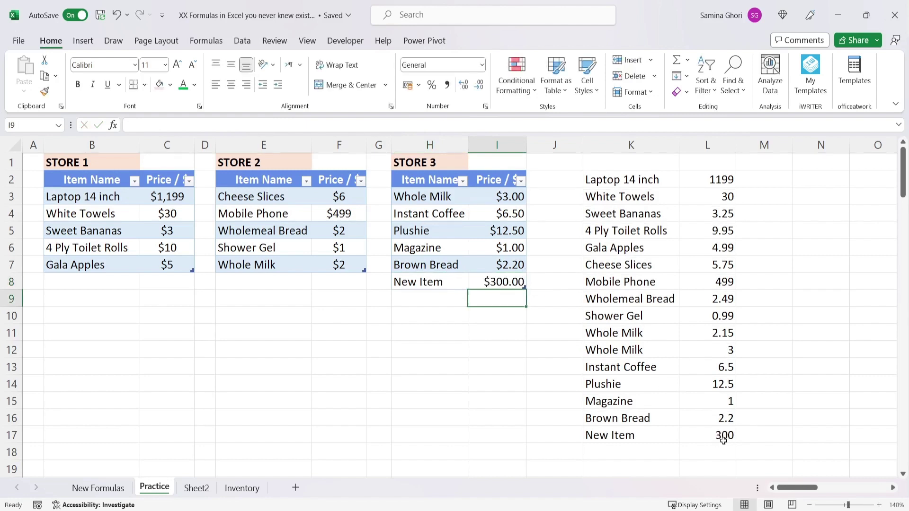
pyautogui.moveTo(723, 440); pyautogui.dragTo(623, 430)
pyautogui.click(777, 348)
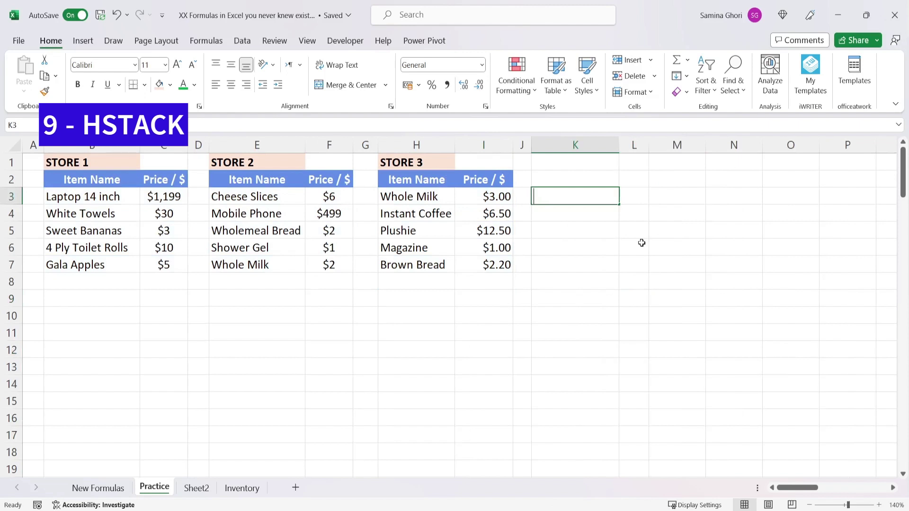
# Combine the items and prices of the three stores side by side by entering =HSTACK(B3:C7,E3:F7,H3:I7) in K3.
pyautogui.write('=h')
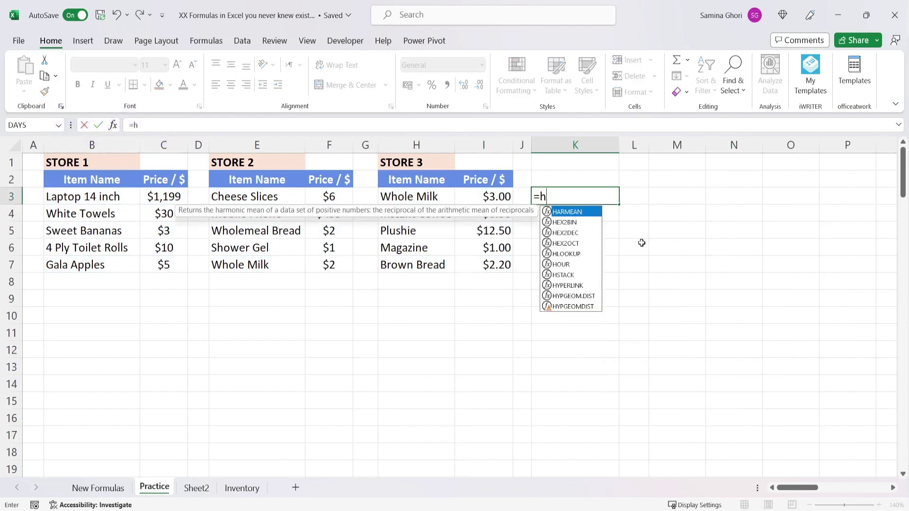
pyautogui.write('st')
pyautogui.press('Tab')
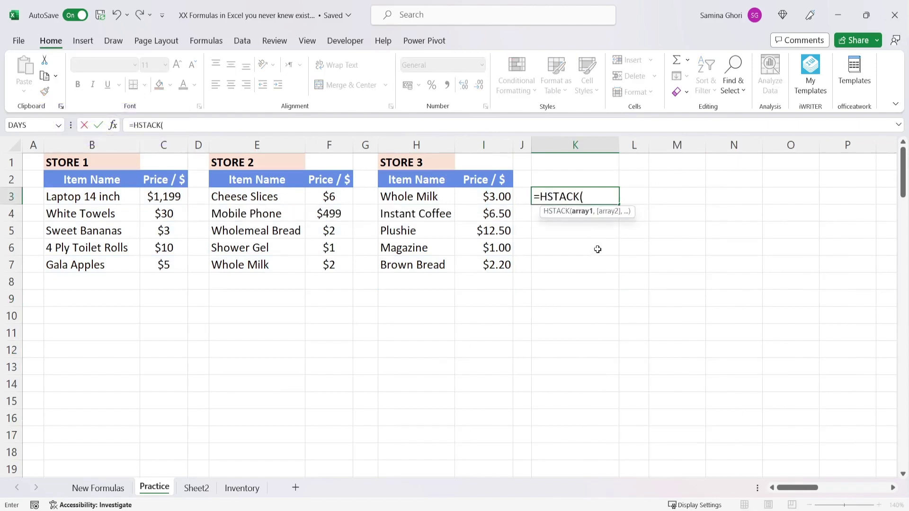
pyautogui.moveTo(94, 198); pyautogui.dragTo(177, 263)
pyautogui.write(',')
pyautogui.moveTo(249, 197); pyautogui.dragTo(349, 243)
pyautogui.write(',')
pyautogui.moveTo(496, 258); pyautogui.dragTo(496, 265)
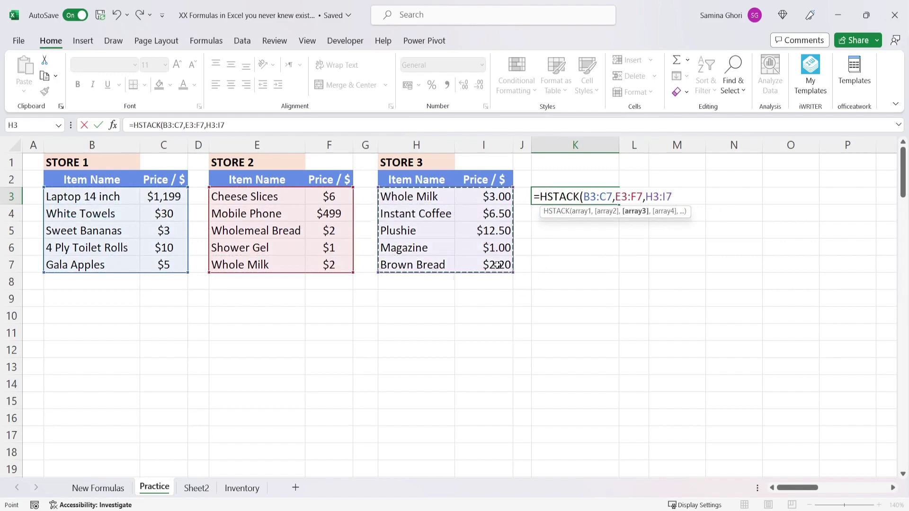
pyautogui.write(')')
pyautogui.press('Return')
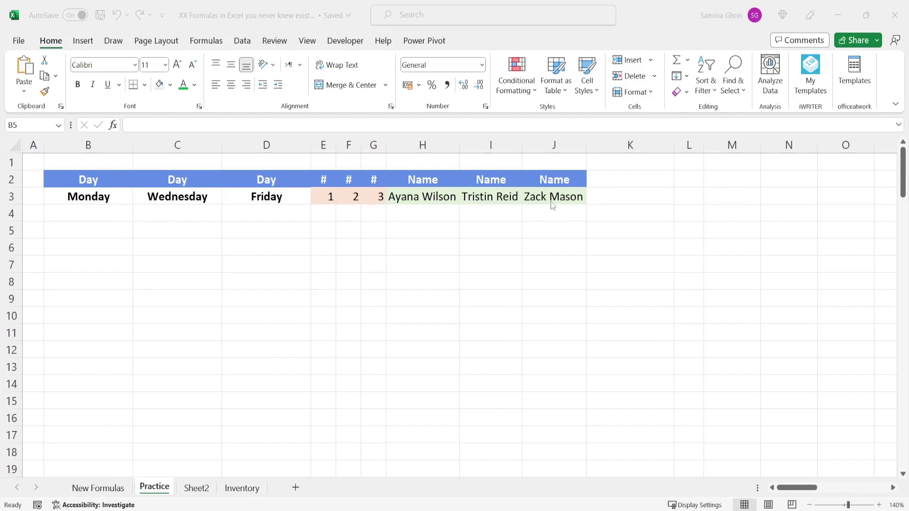
# Wrap the row of days, numbers and names into columns of three values by entering =WRAPCOLS(B3:J3,3) in B5.
pyautogui.click(79, 232)
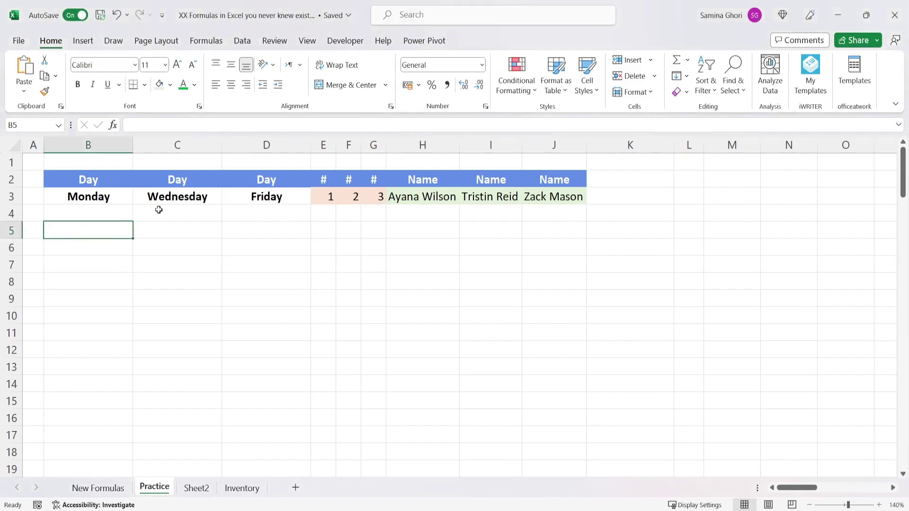
pyautogui.write('=wrap')
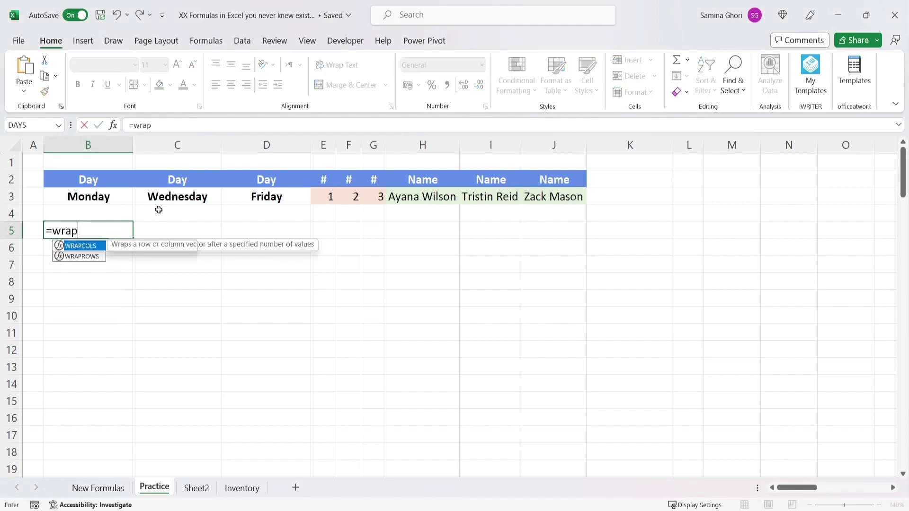
pyautogui.press('Tab')
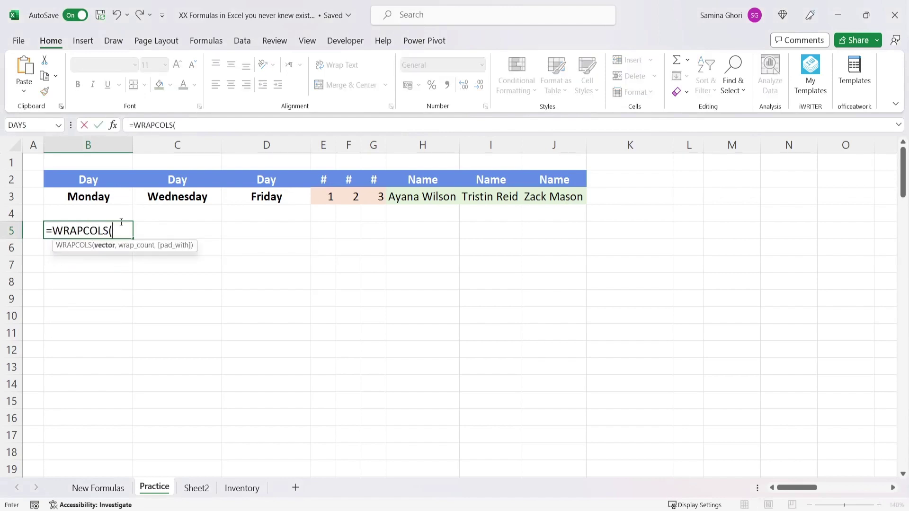
pyautogui.moveTo(120, 197); pyautogui.dragTo(563, 202)
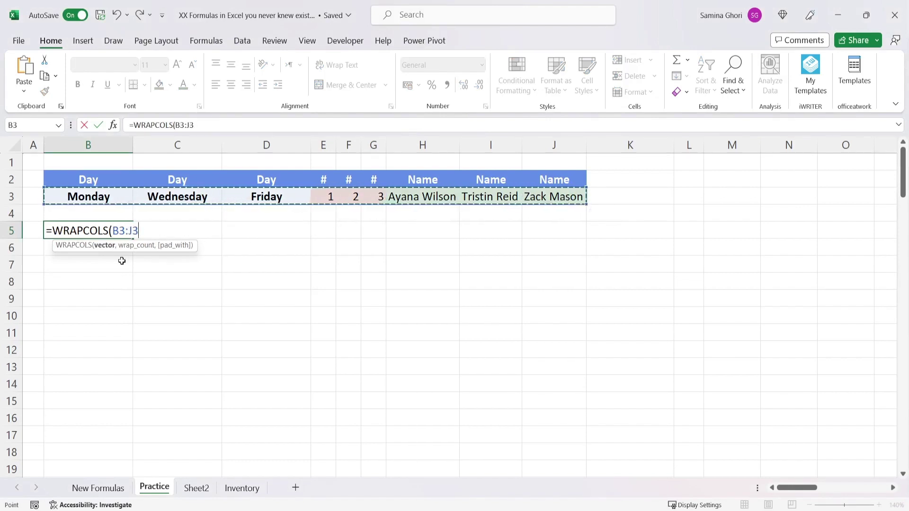
pyautogui.write(',')
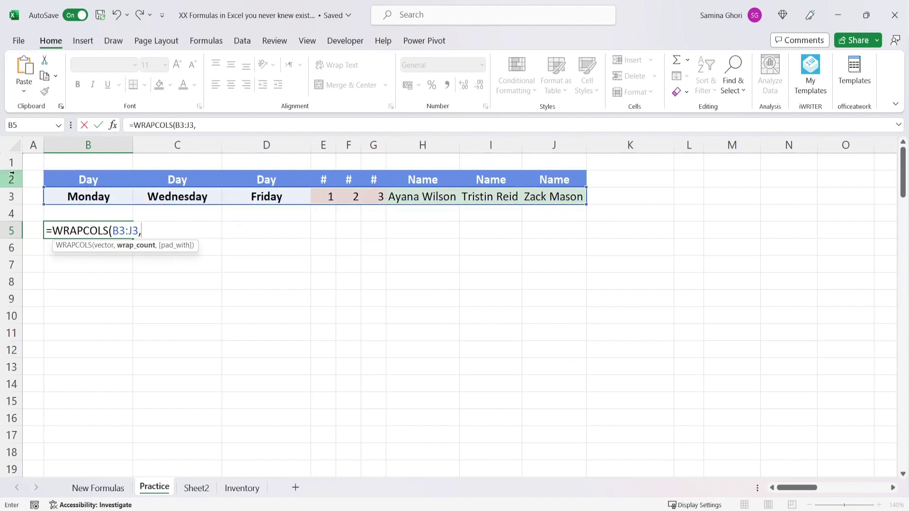
pyautogui.write('3')
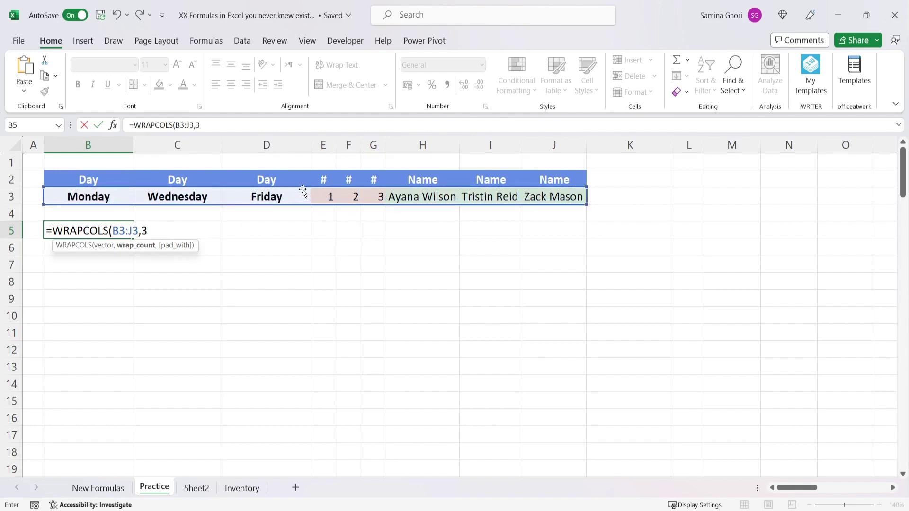
pyautogui.write(')')
pyautogui.press('Return')
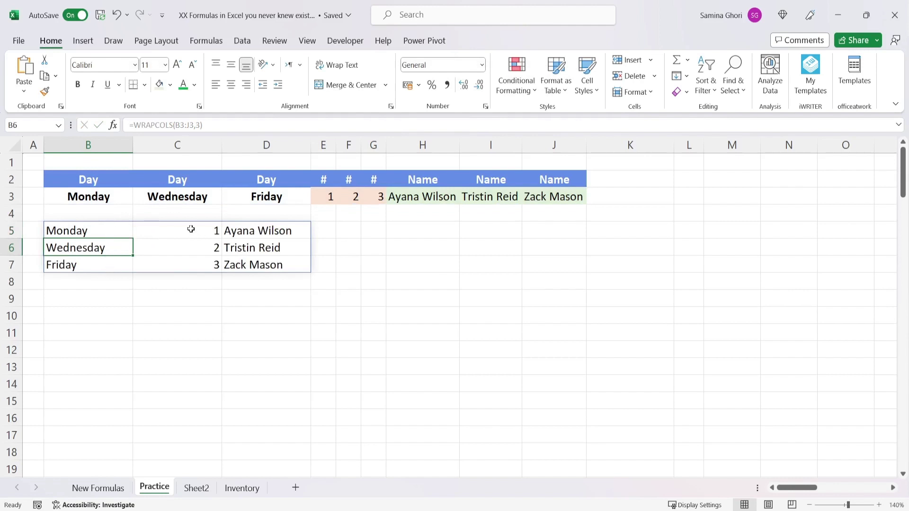
pyautogui.click(101, 300)
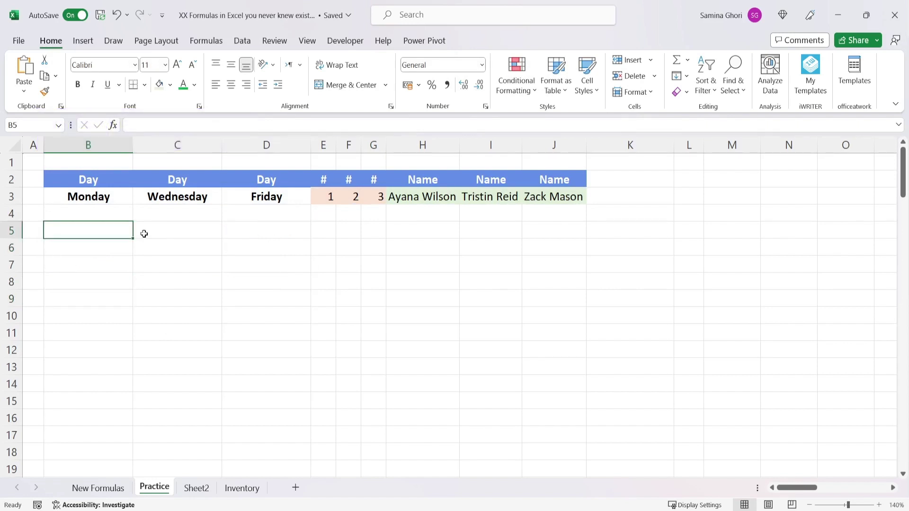
# Wrap the row of days, numbers and names into rows of three values by entering =WRAPROWS(B3:J3,3) in B5.
pyautogui.write('=wrap')
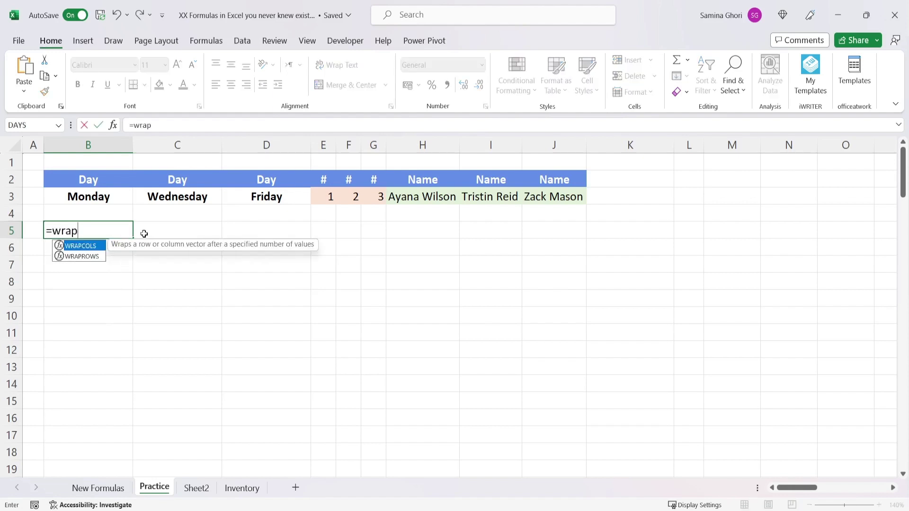
pyautogui.press('Down')
pyautogui.press('Tab')
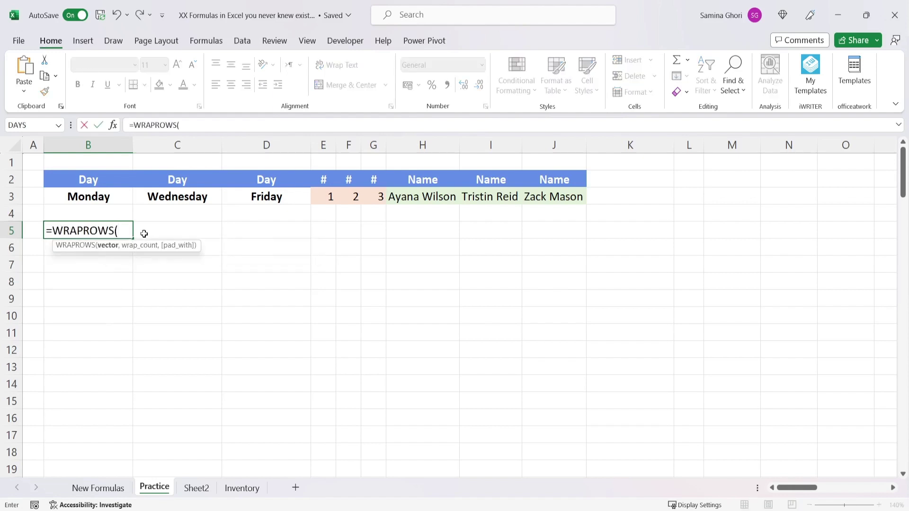
pyautogui.moveTo(81, 197); pyautogui.dragTo(554, 200)
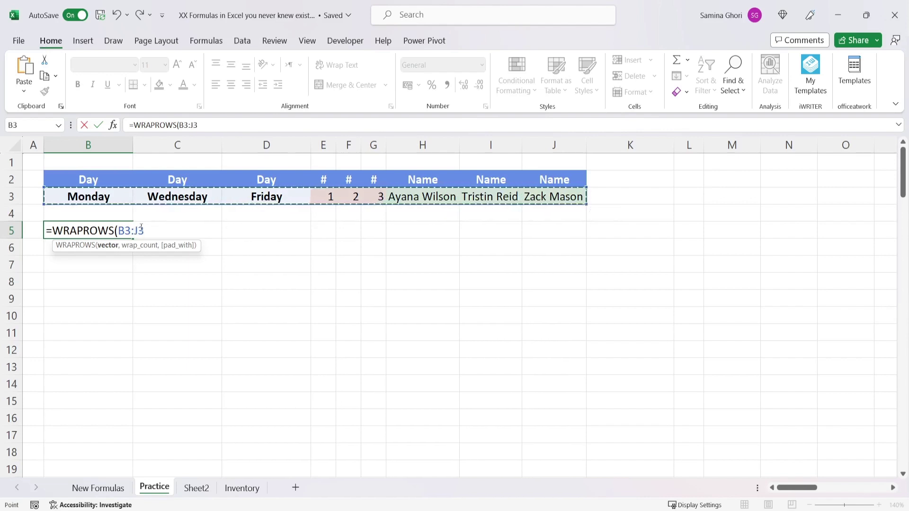
pyautogui.write(',')
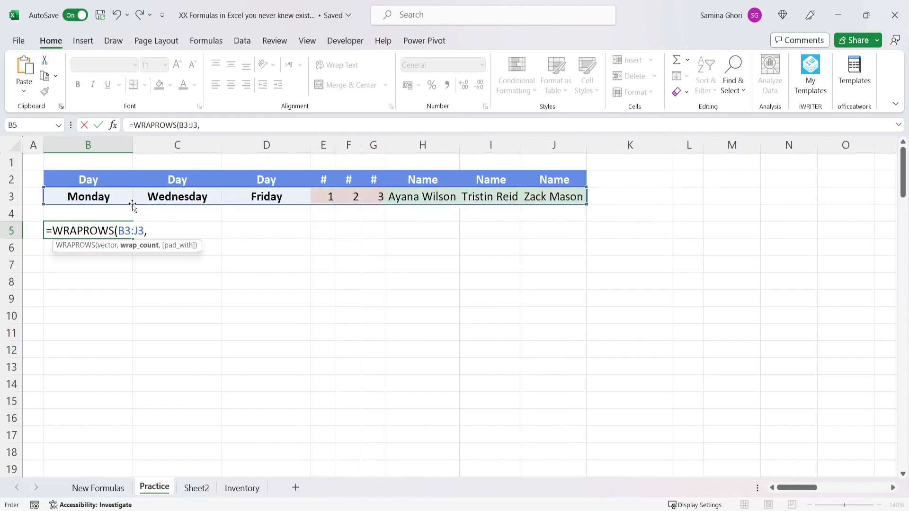
pyautogui.write('3)')
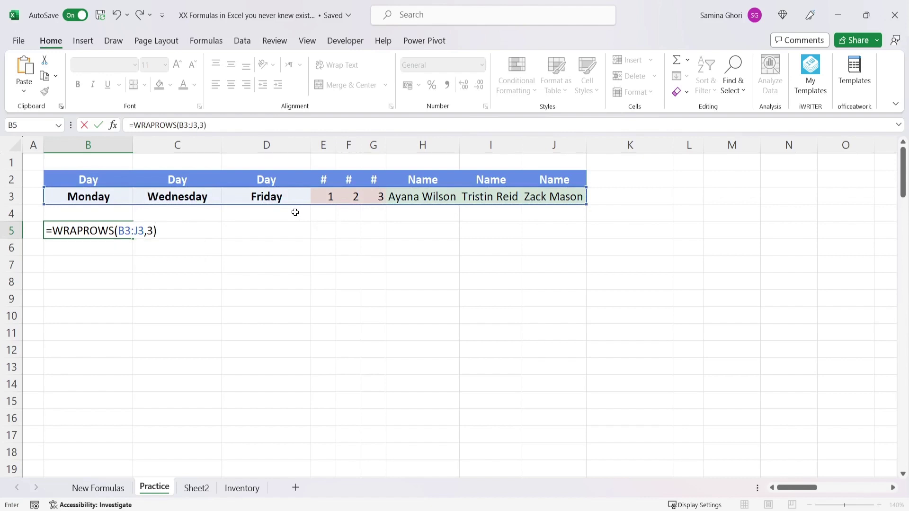
pyautogui.press('Return')
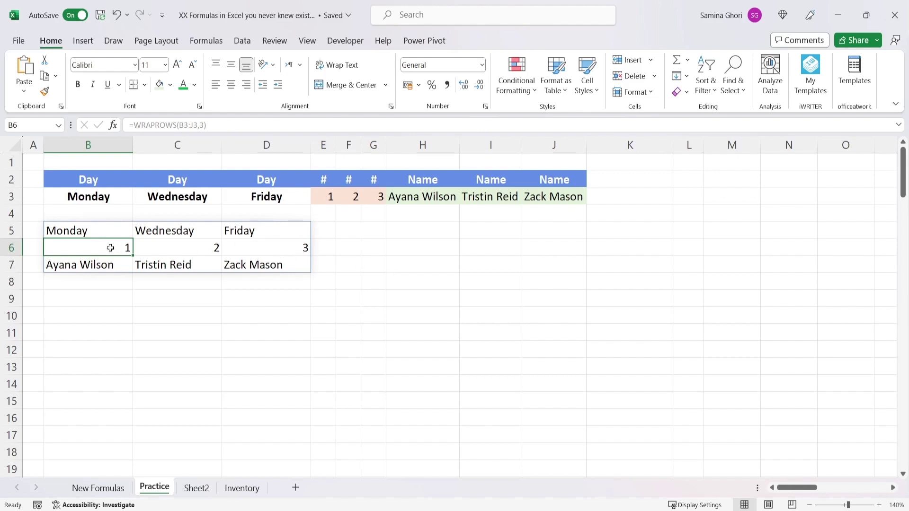
pyautogui.click(258, 282)
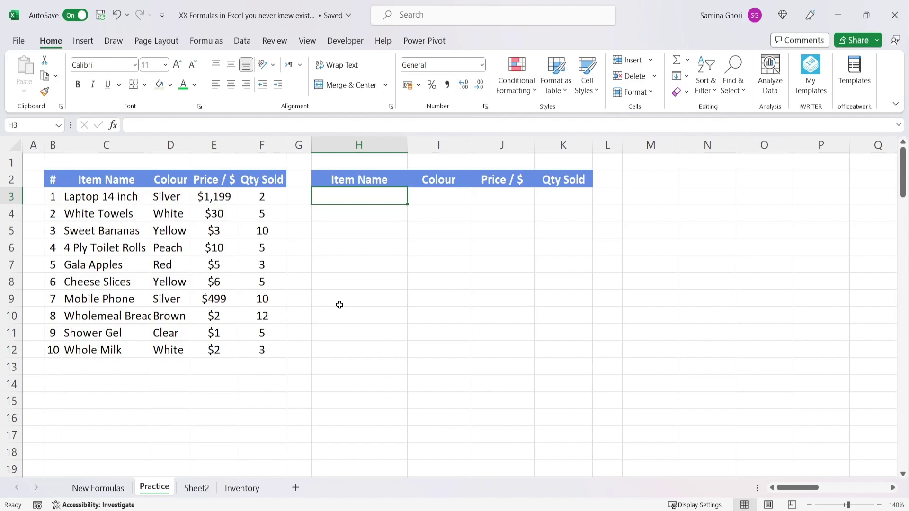
# Extract the first three item rows without the # column by entering =TAKE(C3:F12,3) in H3.
pyautogui.write('=ta')
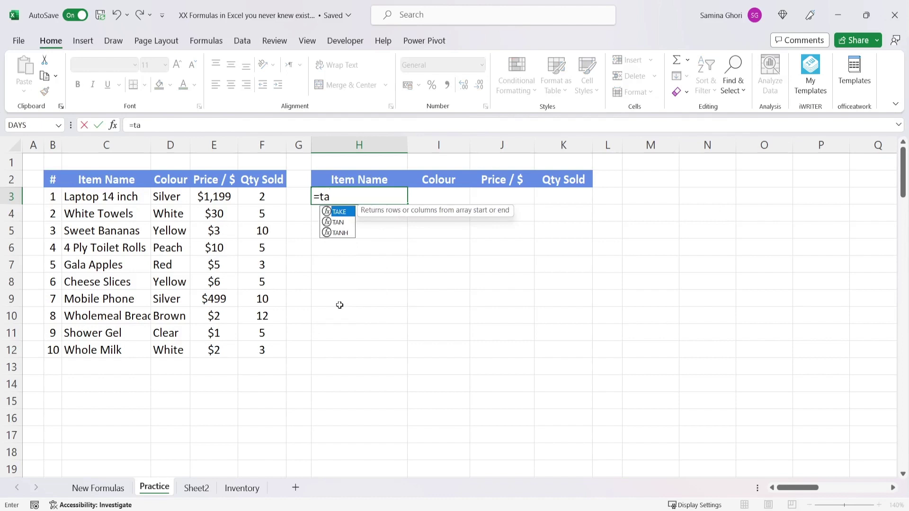
pyautogui.press('Tab')
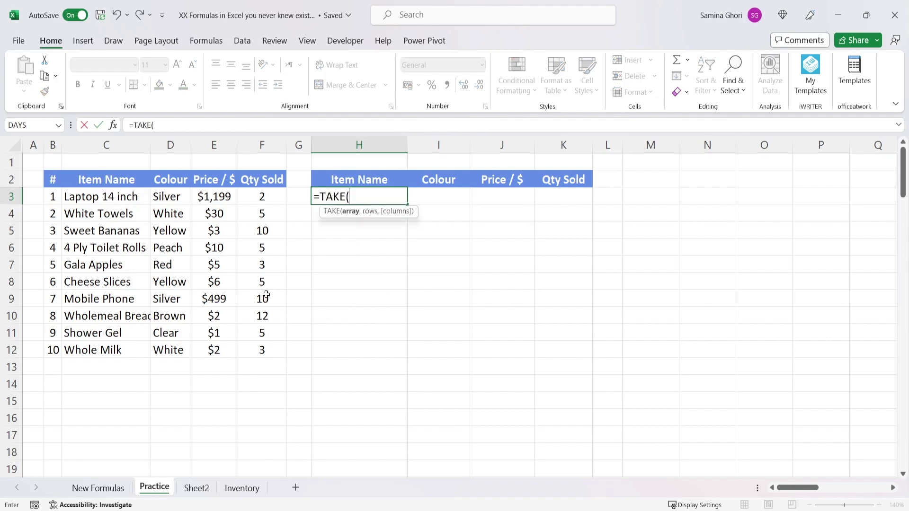
pyautogui.moveTo(85, 196); pyautogui.dragTo(268, 347)
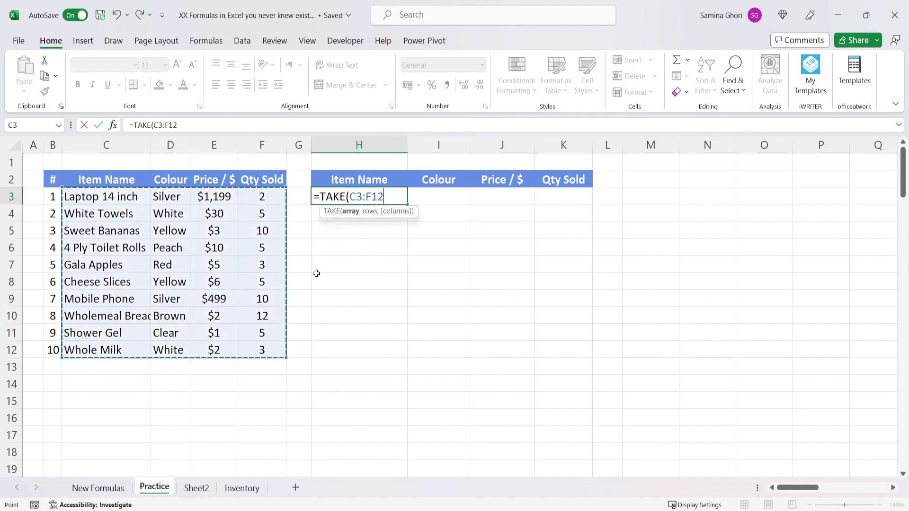
pyautogui.write(',')
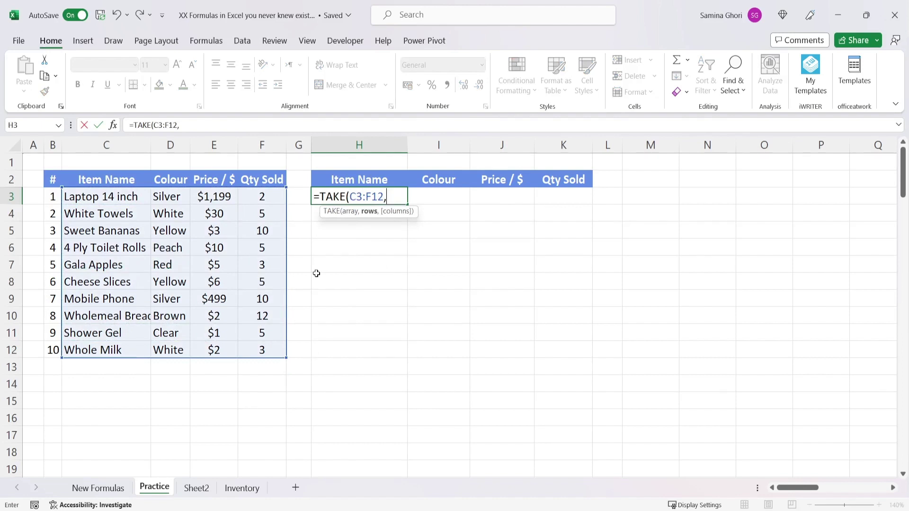
pyautogui.write('3)')
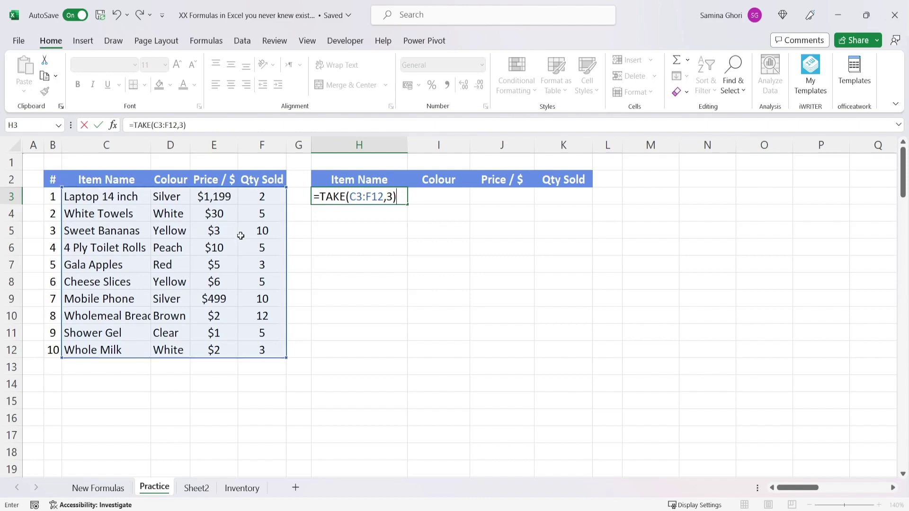
pyautogui.press('Return')
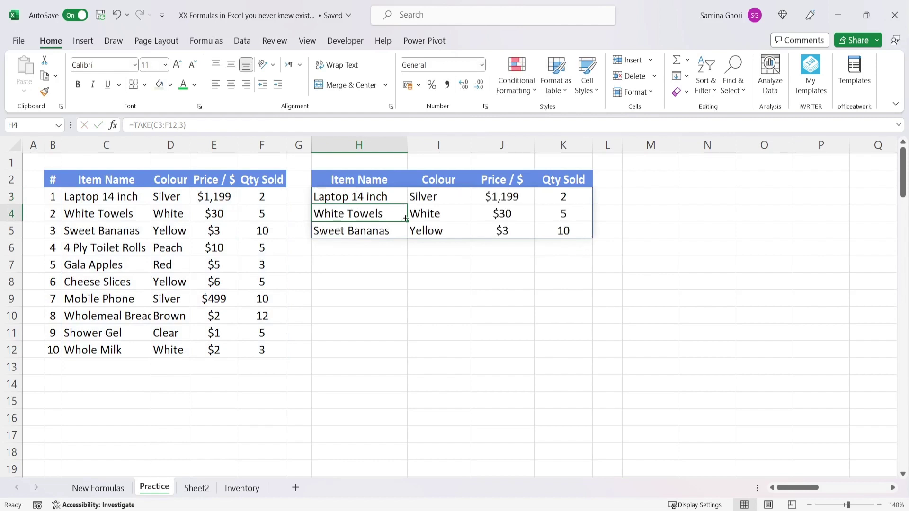
# Set the rows argument of the TAKE formula in H3 to -3 to return the last three item rows.
pyautogui.click(370, 194)
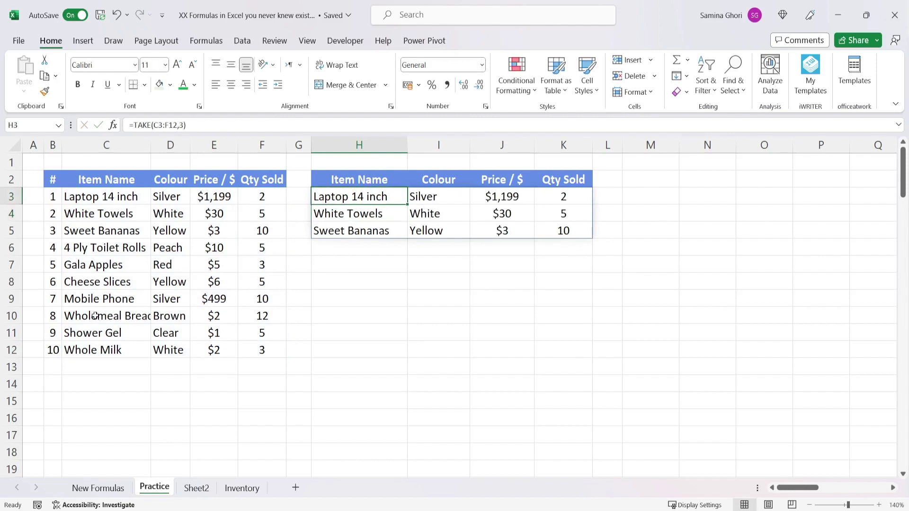
pyautogui.moveTo(97, 317); pyautogui.dragTo(265, 351)
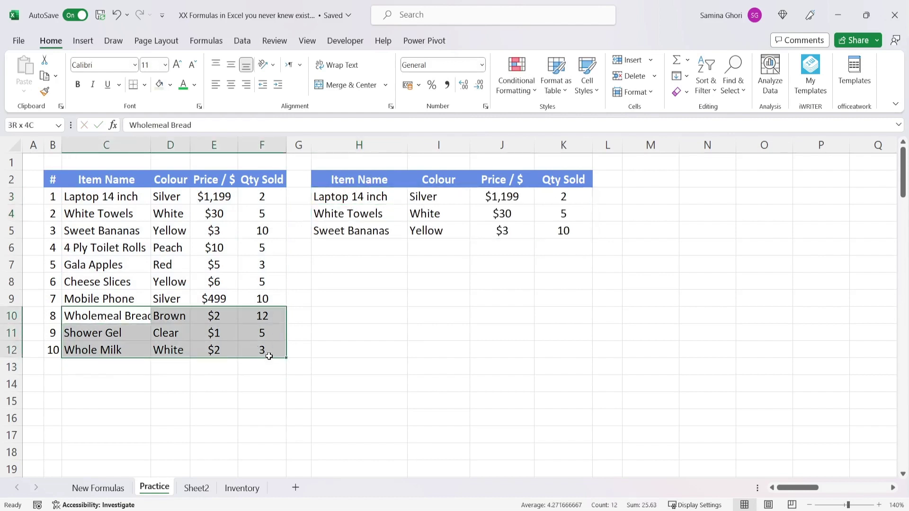
pyautogui.click(355, 196)
pyautogui.click(181, 125)
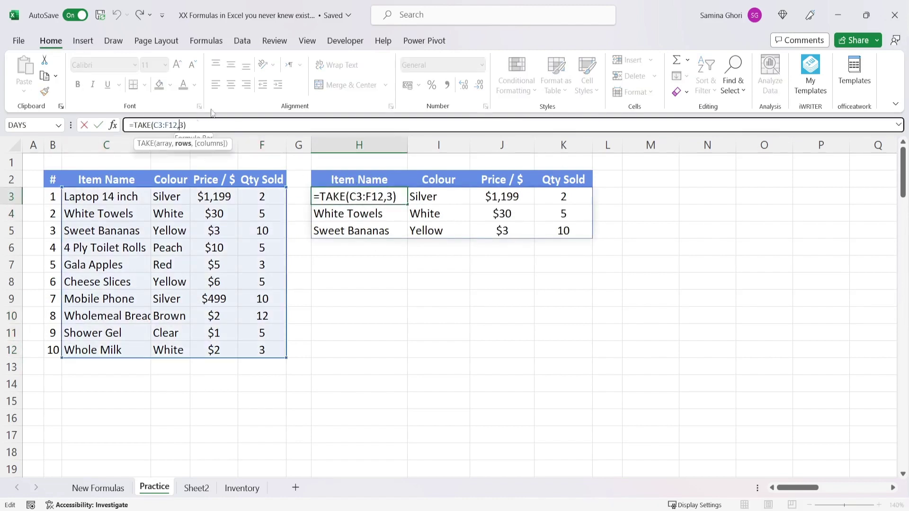
pyautogui.write('-')
pyautogui.press('Return')
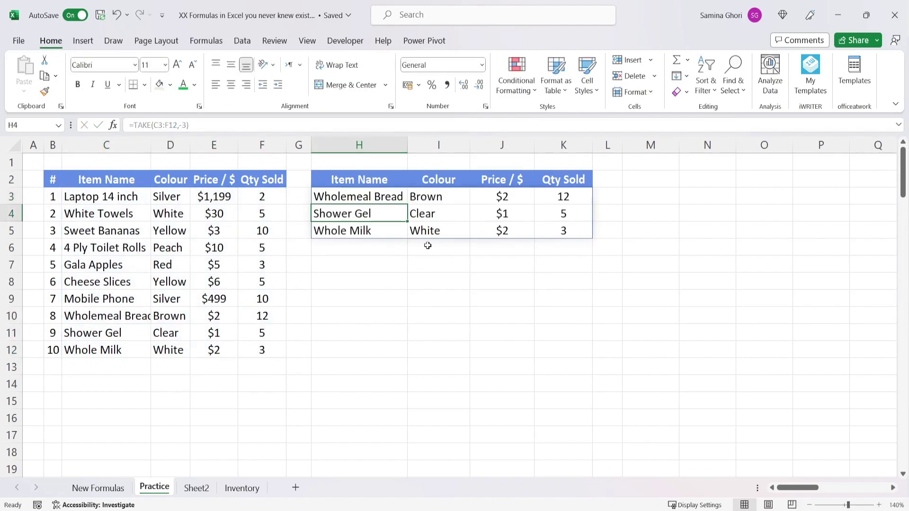
pyautogui.moveTo(115, 314); pyautogui.dragTo(279, 343)
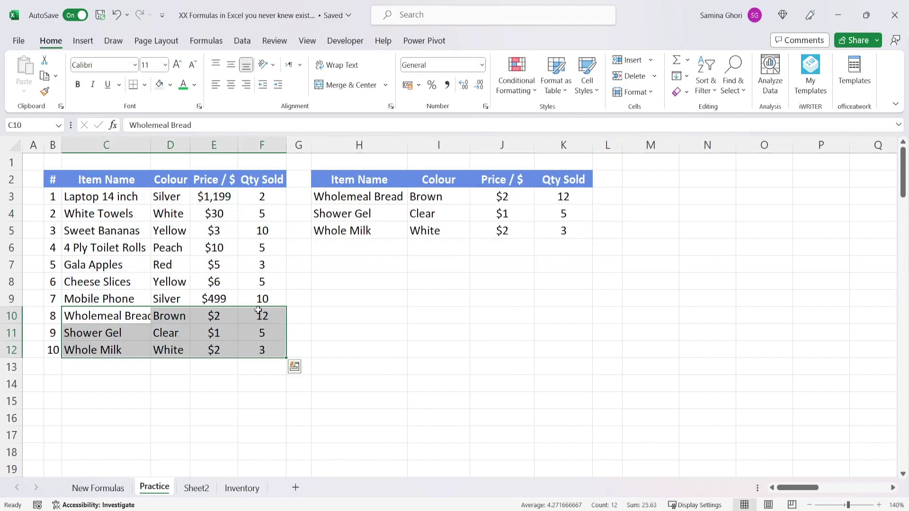
pyautogui.click(360, 196)
pyautogui.click(370, 260)
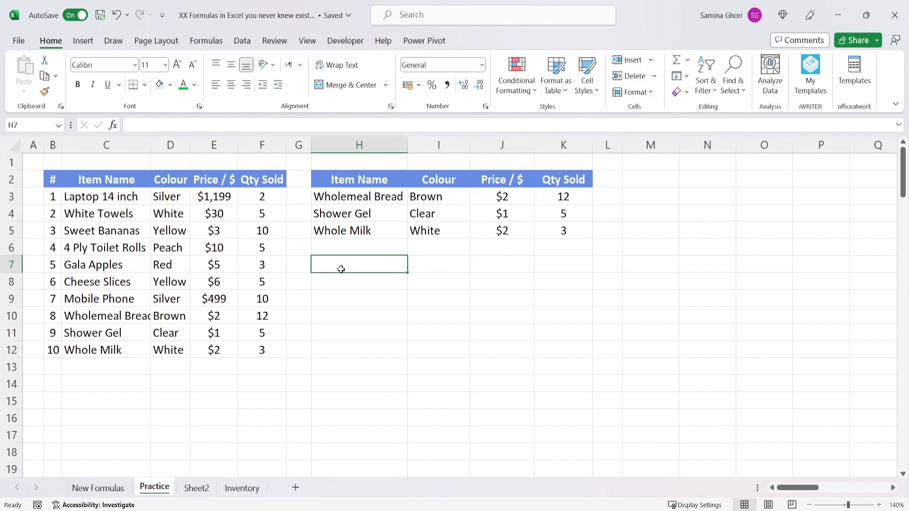
pyautogui.press('Up')
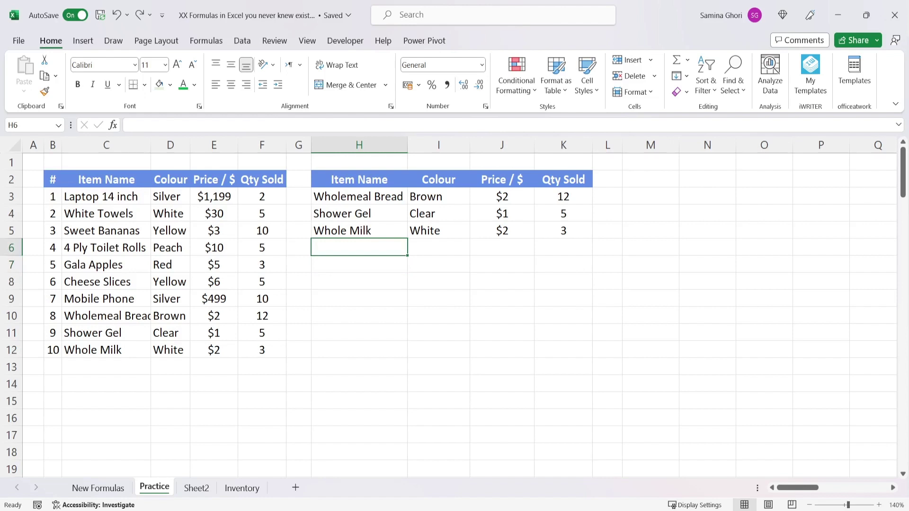
# Nest an ascending SORT by the fourth column inside the TAKE formula in H3, making it =TAKE(SORT(C3:F12,4,1),-3).
pyautogui.click(355, 197)
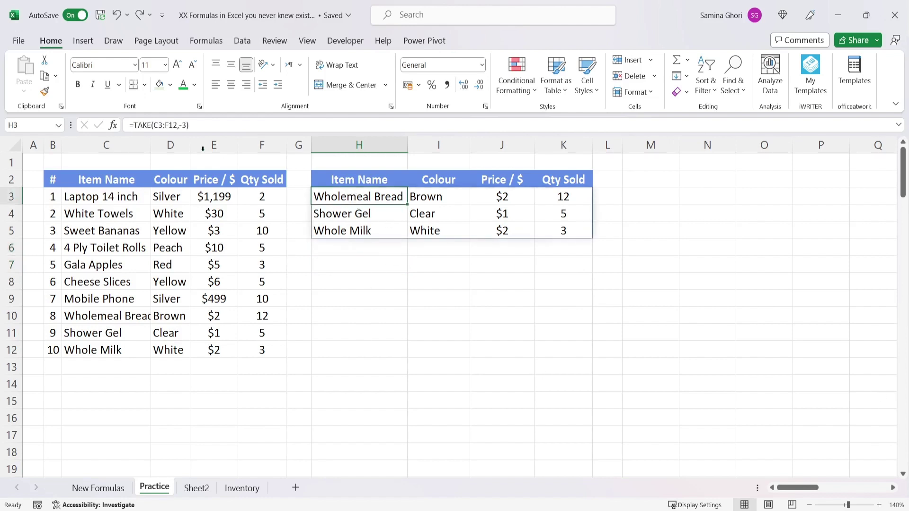
pyautogui.click(155, 125)
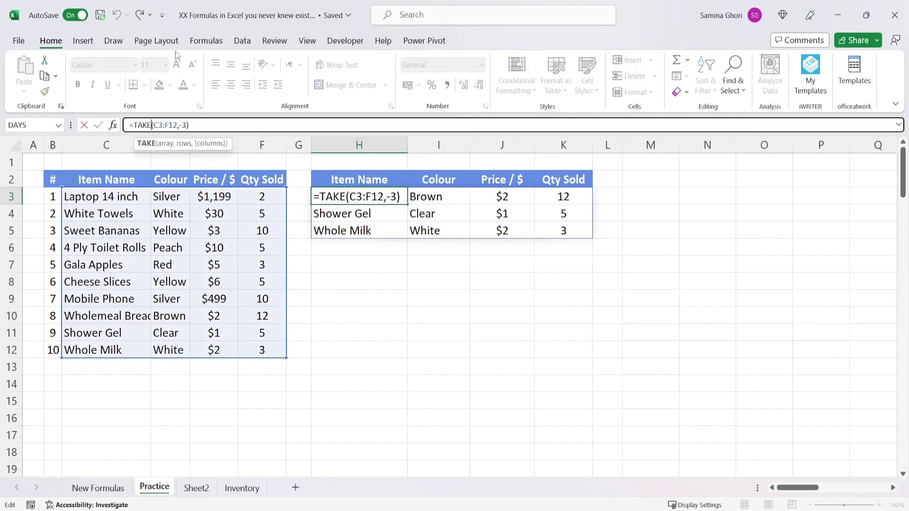
pyautogui.write('(')
pyautogui.write('sort')
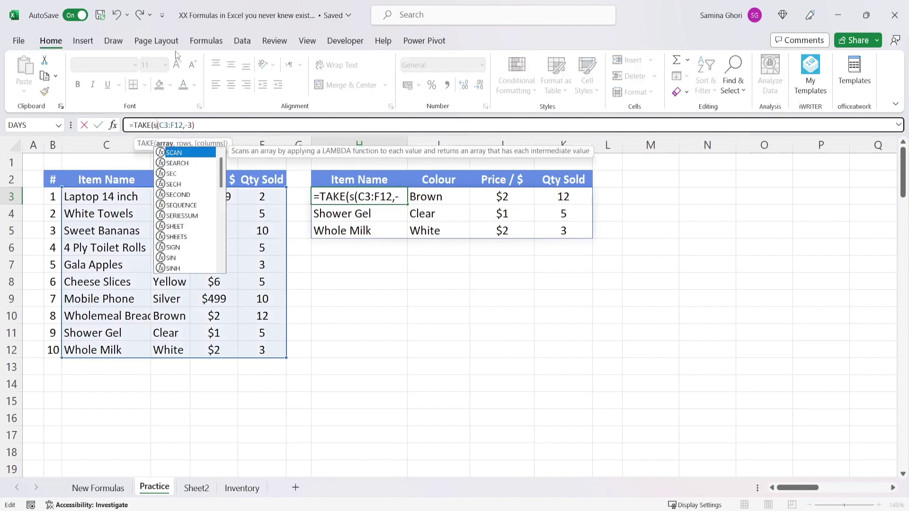
pyautogui.press('Tab')
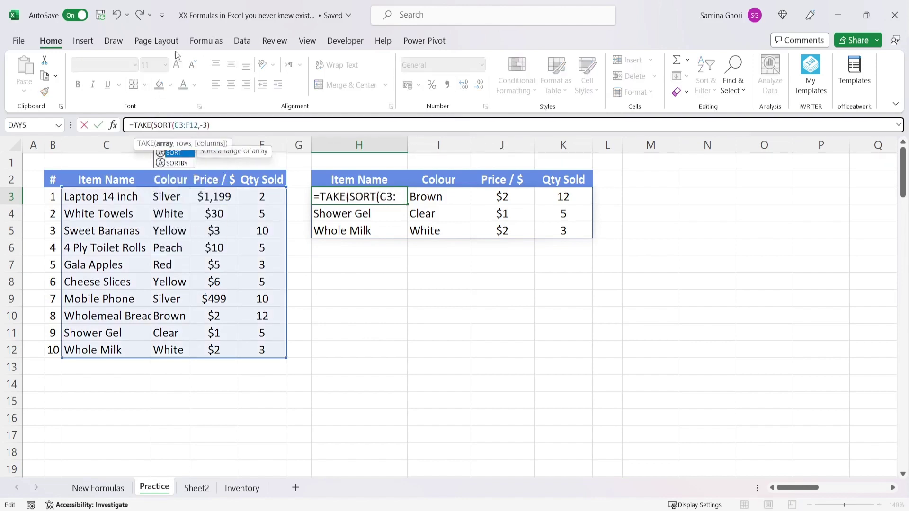
pyautogui.press('Right')
pyautogui.press('Right')
pyautogui.press('Right')
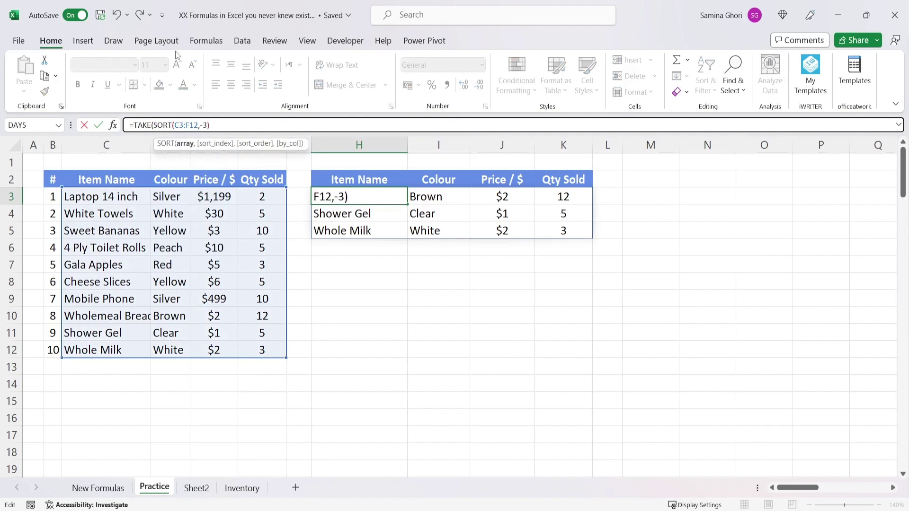
pyautogui.press('Right')
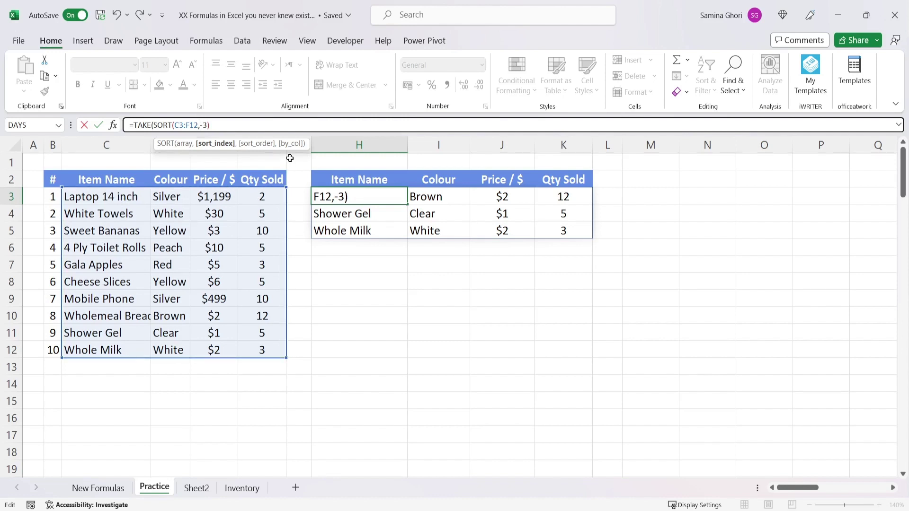
pyautogui.write('4,')
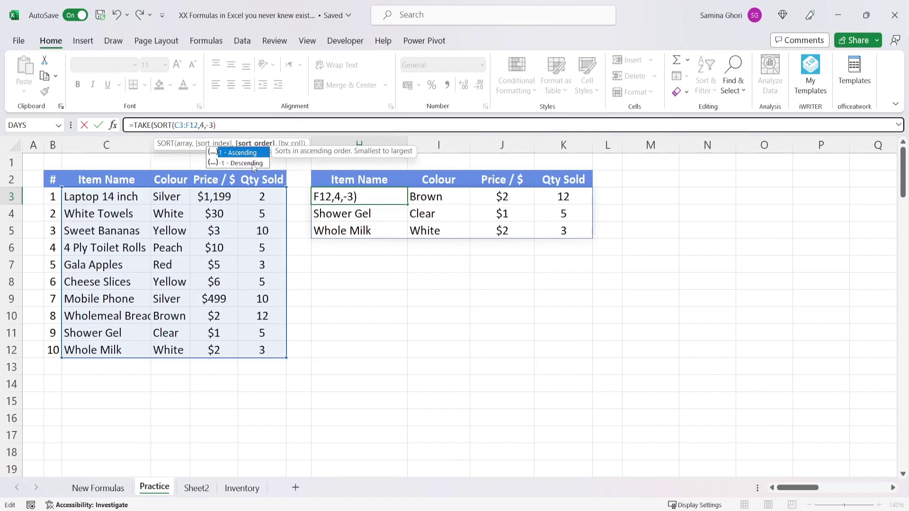
pyautogui.write('1)')
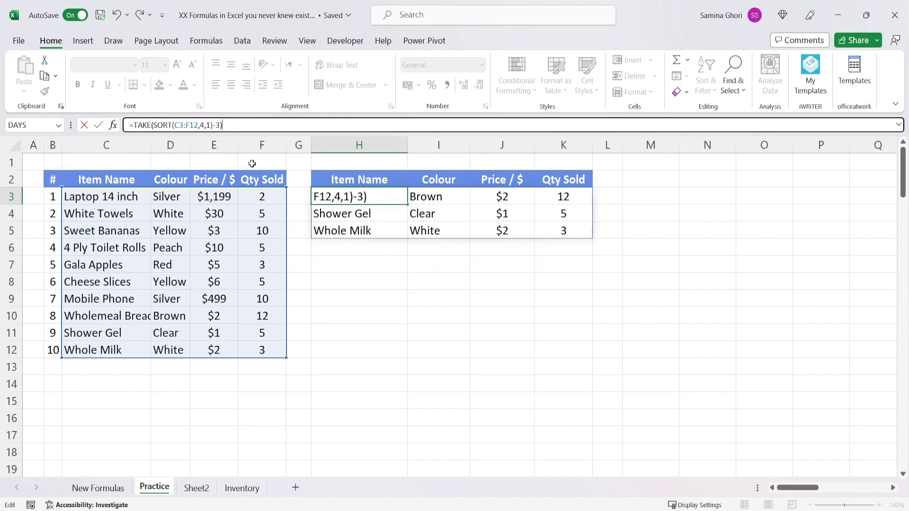
pyautogui.press('Return')
pyautogui.press('Return')
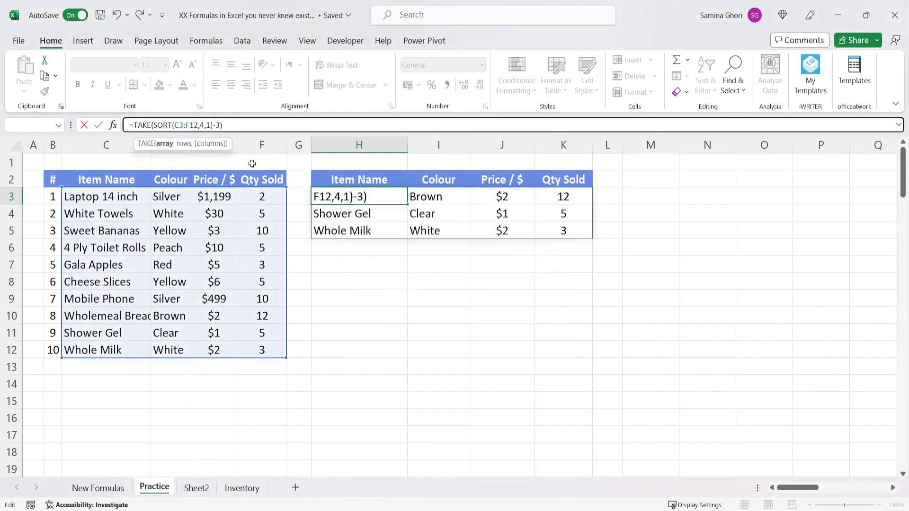
pyautogui.write(',')
pyautogui.press('Return')
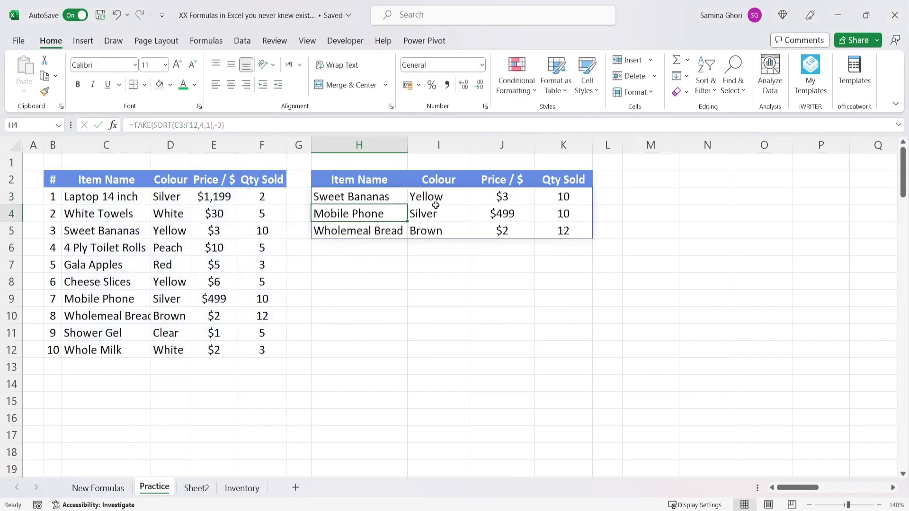
# Set the sort order argument in the H3 formula to -1 to sort Qty Sold in descending order.
pyautogui.click(398, 197)
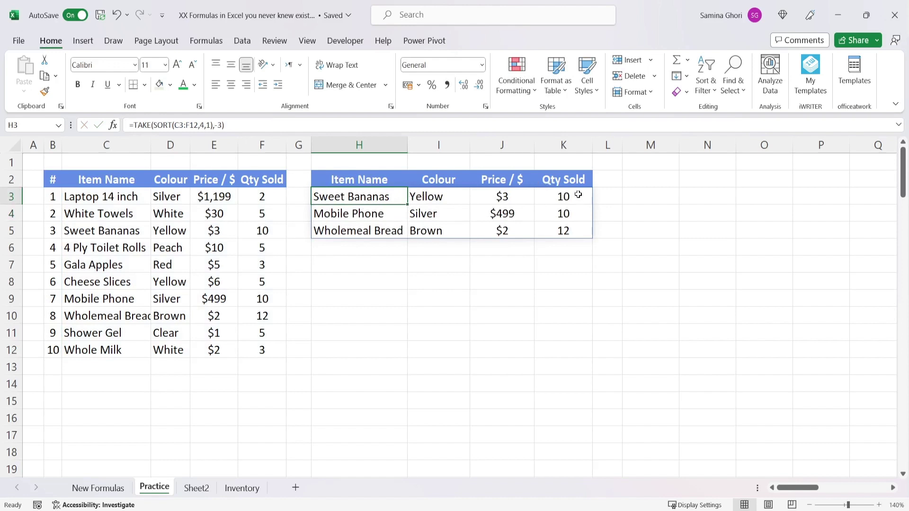
pyautogui.click(209, 124)
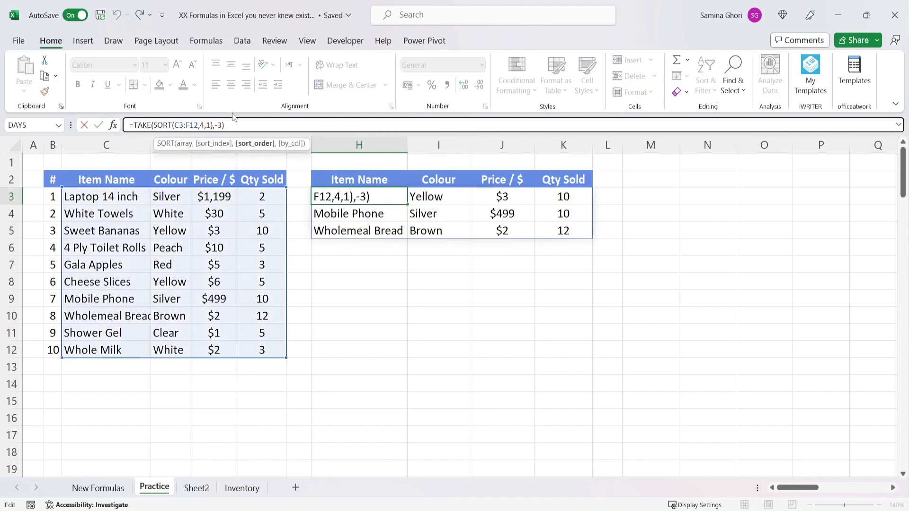
pyautogui.write('-')
pyautogui.press('Return')
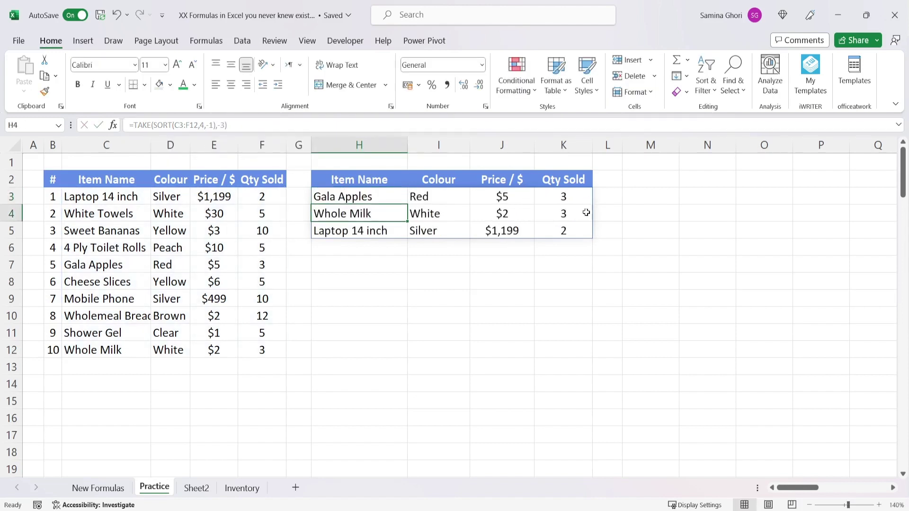
# Restore ascending order and take the first three rows by changing the H3 formula to =TAKE(SORT(C3:F12,4,1),3).
pyautogui.click(378, 195)
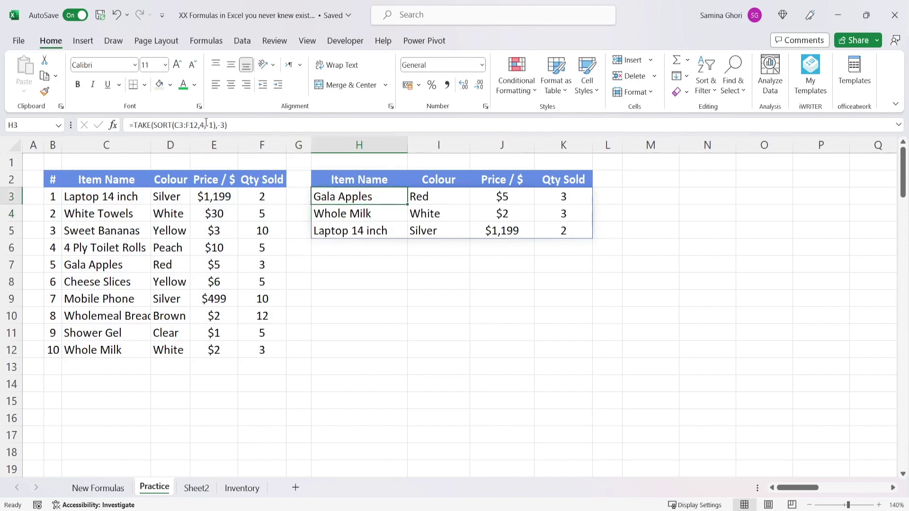
pyautogui.click(210, 125)
pyautogui.press('BackSpace')
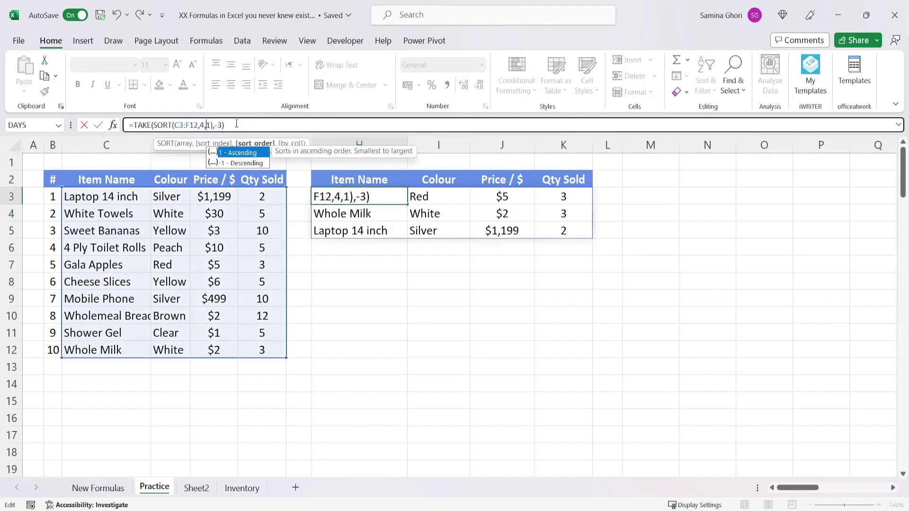
pyautogui.press('Right')
pyautogui.press('Right')
pyautogui.press('Right')
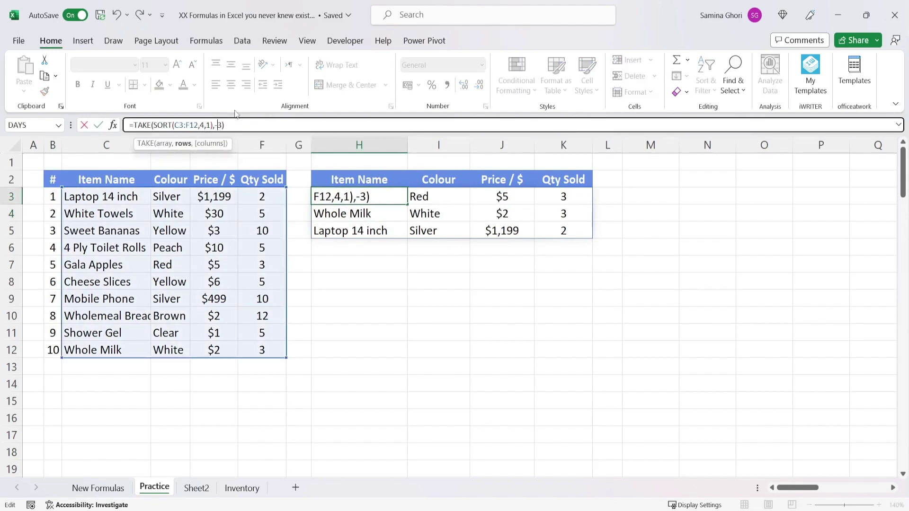
pyautogui.press('BackSpace')
pyautogui.press('Return')
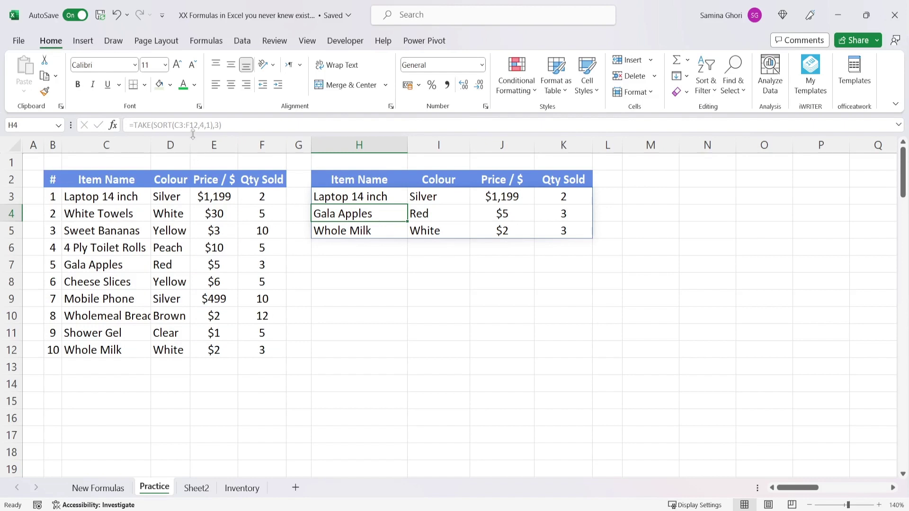
pyautogui.click(202, 127)
pyautogui.press('Escape')
pyautogui.click(379, 264)
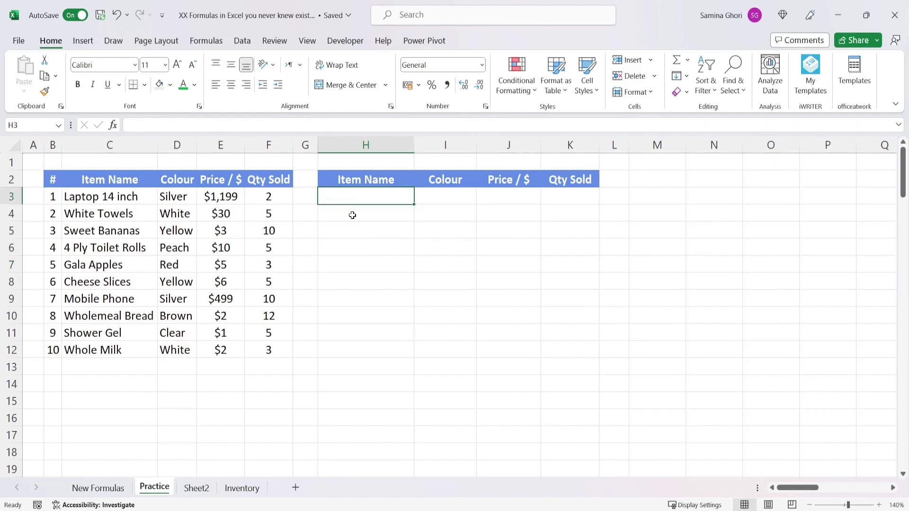
# Return the item data without its first three rows by entering =DROP(C3:F12,3) in H3, and compare it with the source rows.
pyautogui.write('=drop')
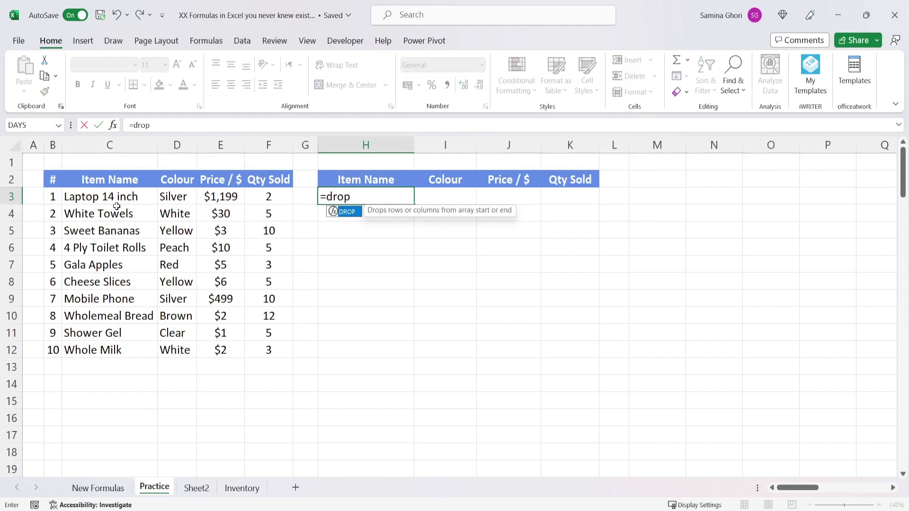
pyautogui.press('Tab')
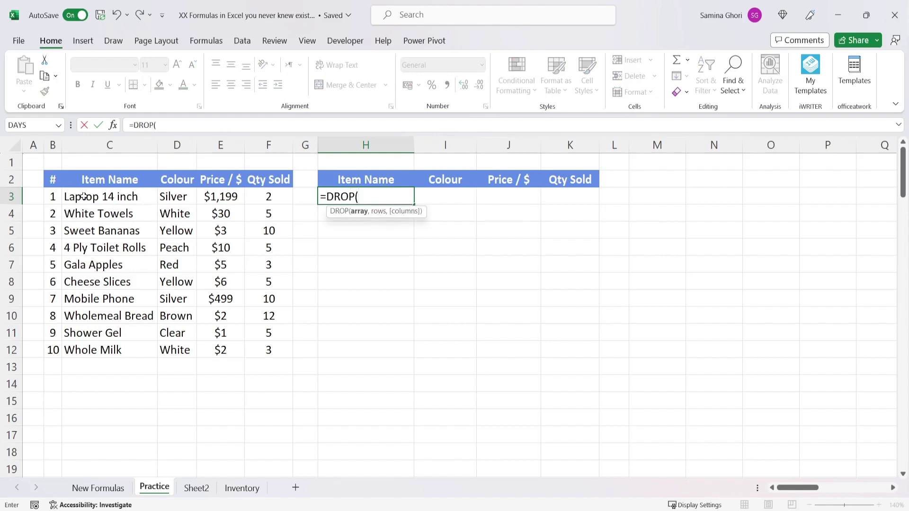
pyautogui.moveTo(83, 196); pyautogui.dragTo(271, 351)
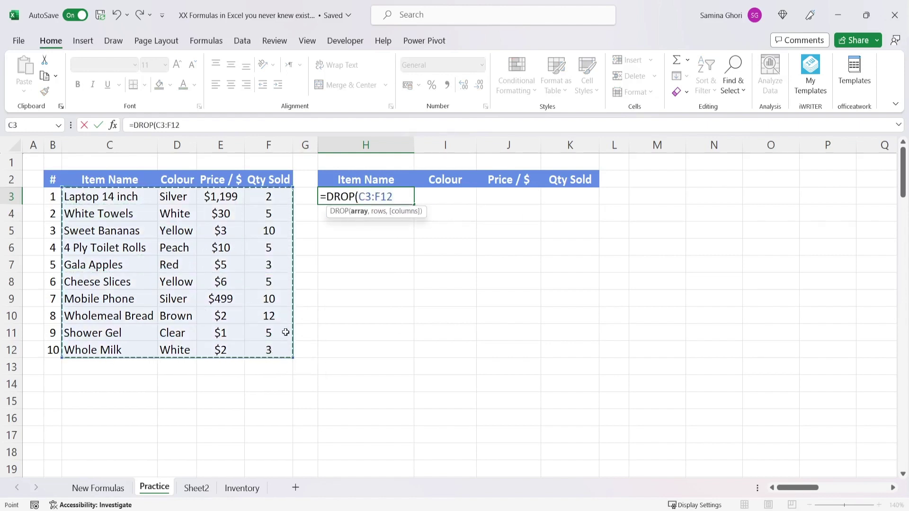
pyautogui.write(',')
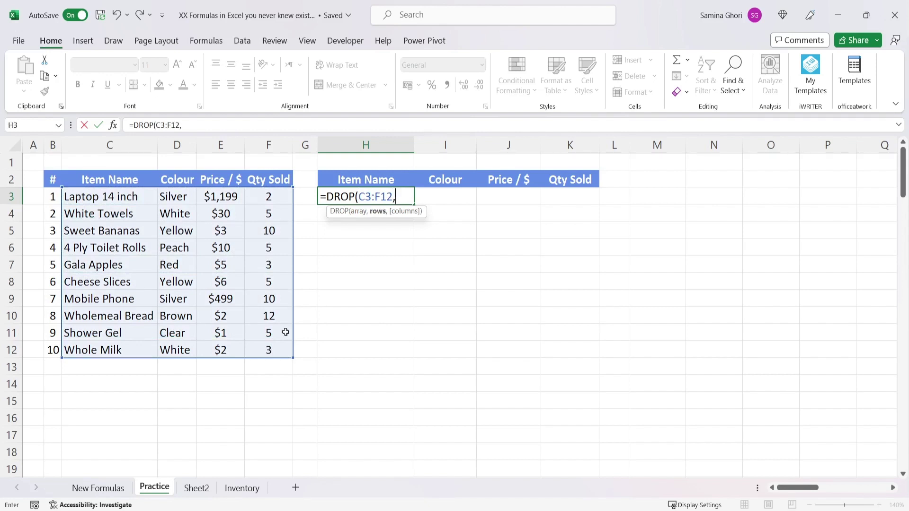
pyautogui.write('3)')
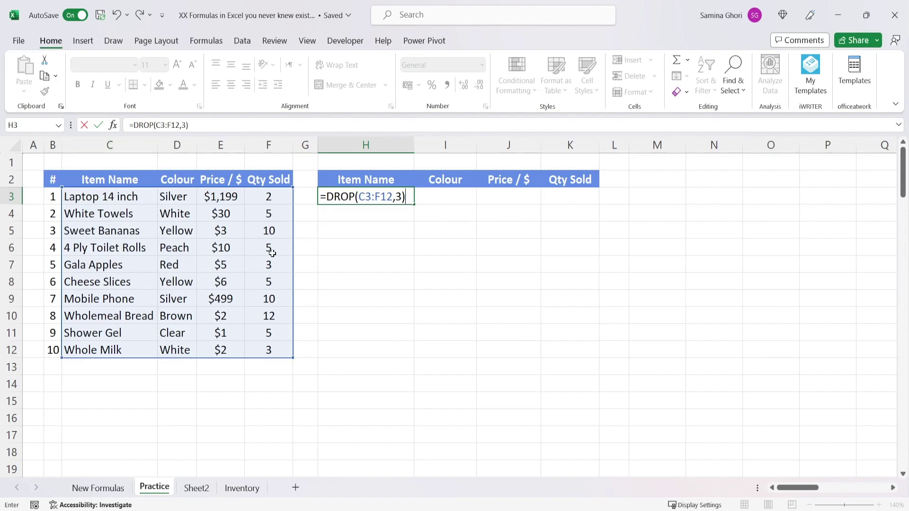
pyautogui.press('Return')
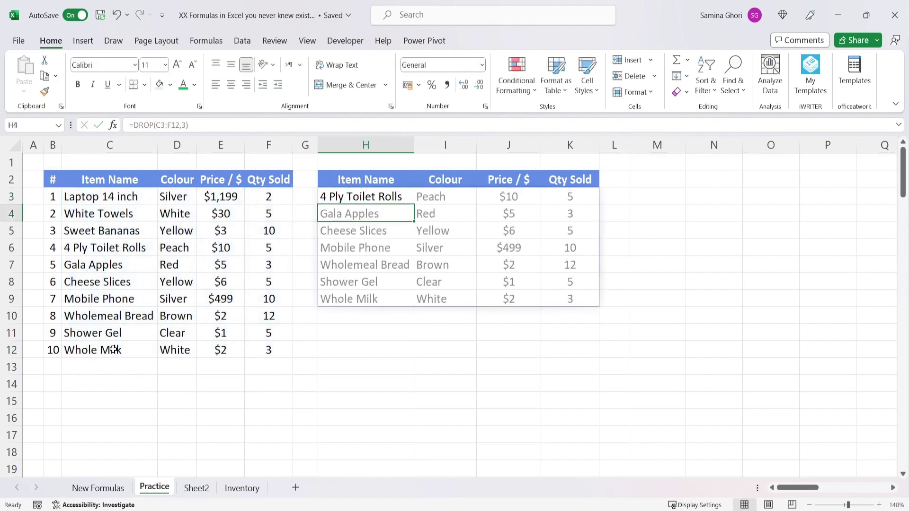
pyautogui.moveTo(116, 197); pyautogui.dragTo(269, 231)
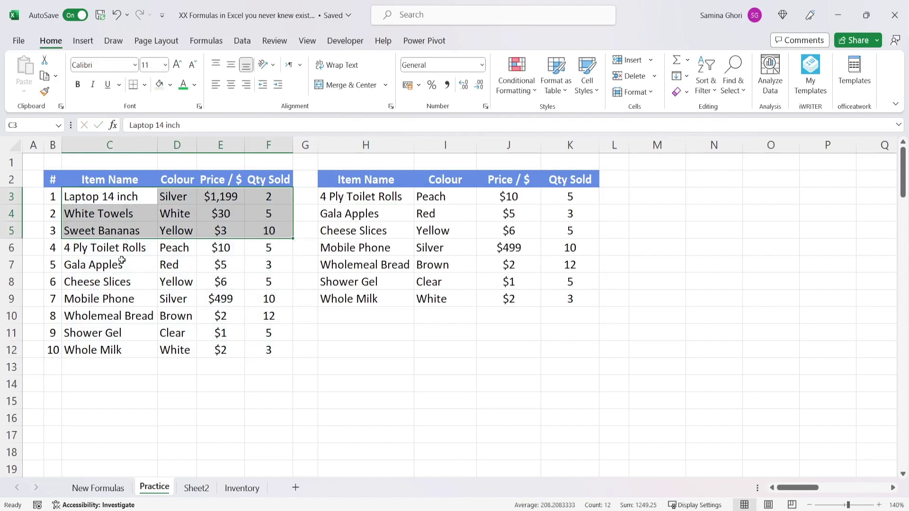
pyautogui.moveTo(112, 247); pyautogui.dragTo(282, 346)
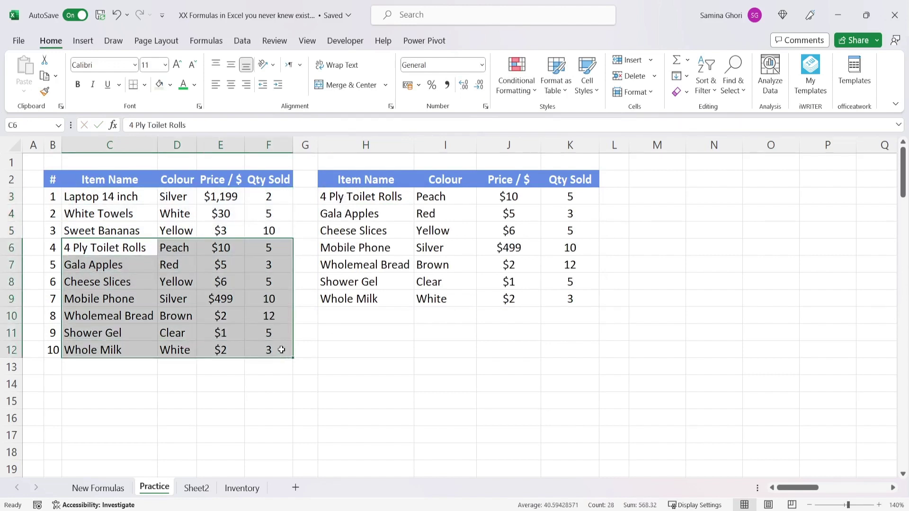
# Set the rows argument of the DROP formula in H3 to -3 to exclude the last three item rows.
pyautogui.click(350, 196)
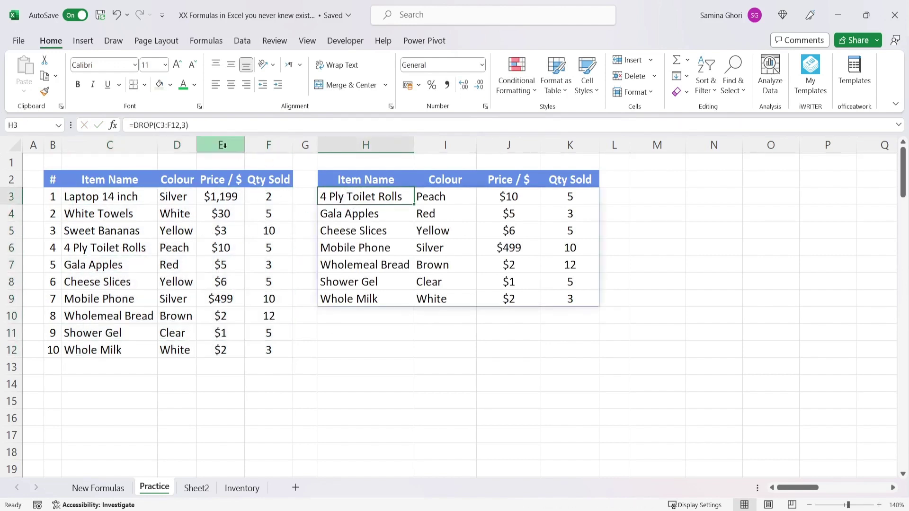
pyautogui.click(177, 125)
pyautogui.write('-')
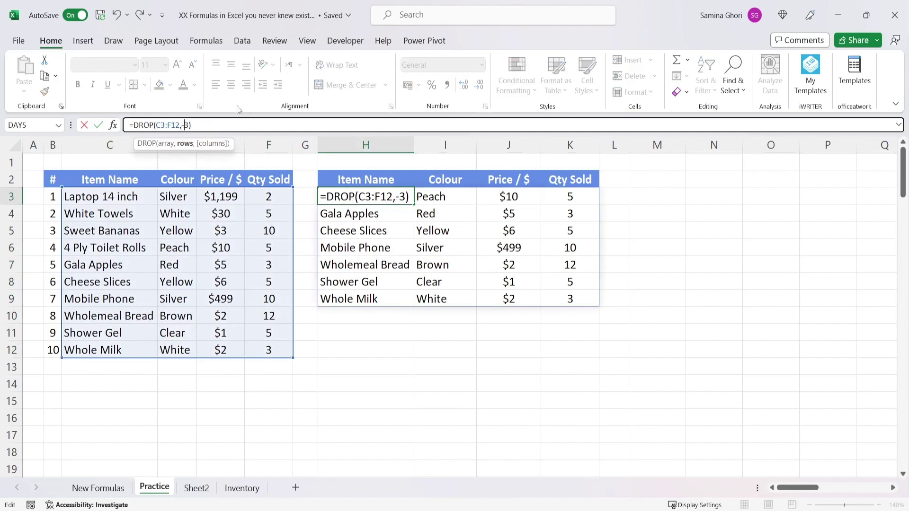
pyautogui.press('Return')
pyautogui.moveTo(102, 317); pyautogui.dragTo(264, 349)
# Nest an ascending sort by Qty Sold in H3 as =DROP(SORT(C3:F12,4,1),-3), and check the excluded quantities in the source table.
pyautogui.click(367, 202)
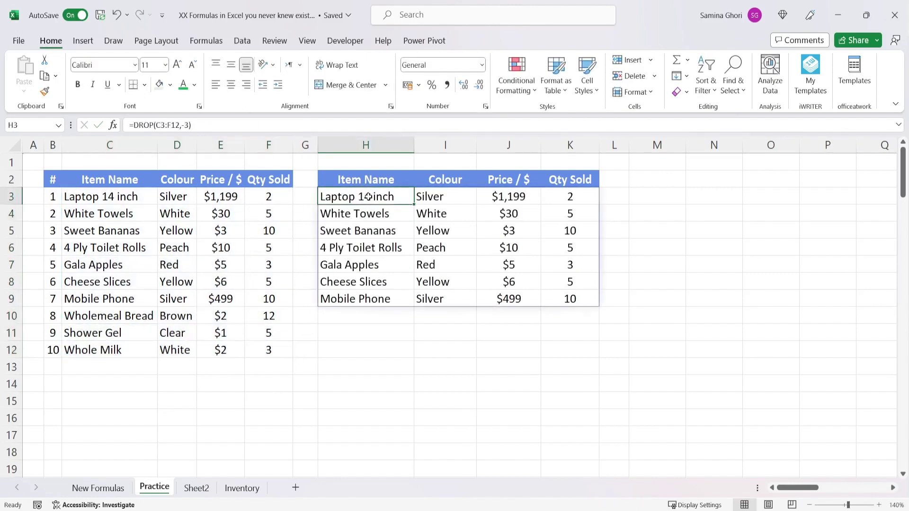
pyautogui.click(153, 124)
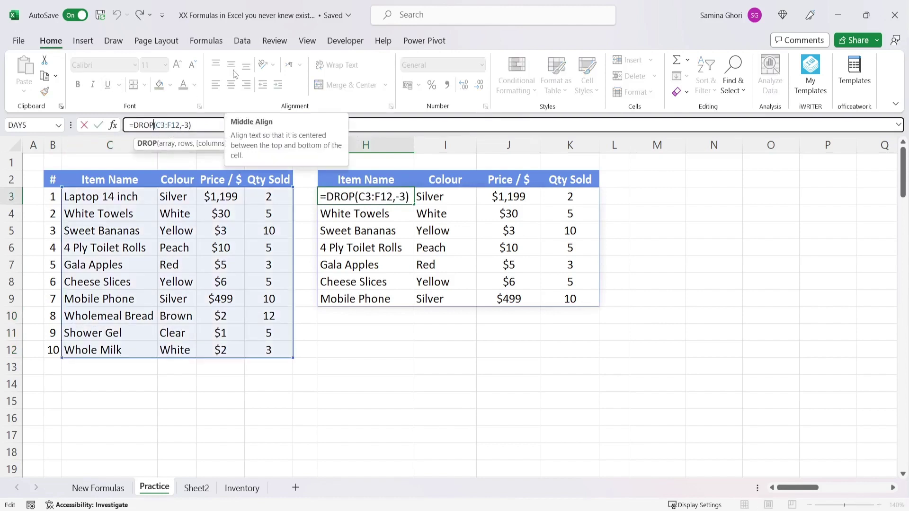
pyautogui.write('sort(')
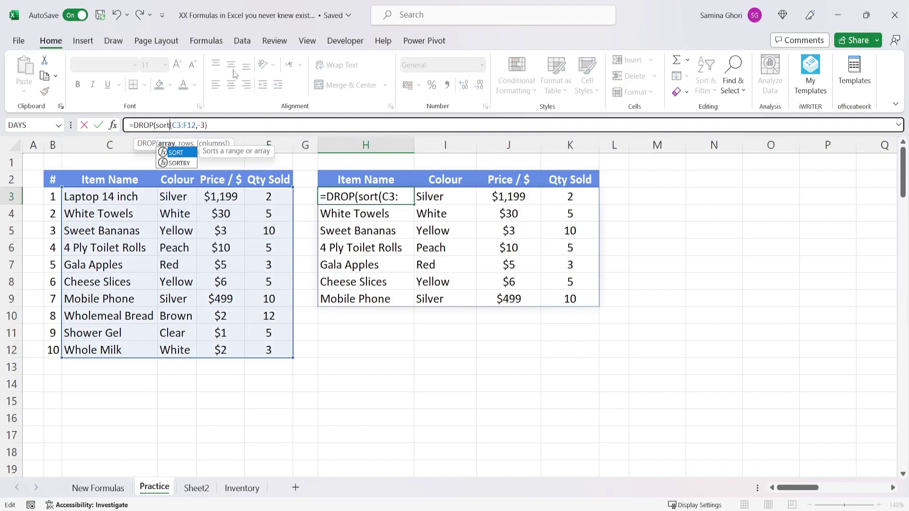
pyautogui.press('Right')
pyautogui.press('Right')
pyautogui.press('Right')
pyautogui.press('Right')
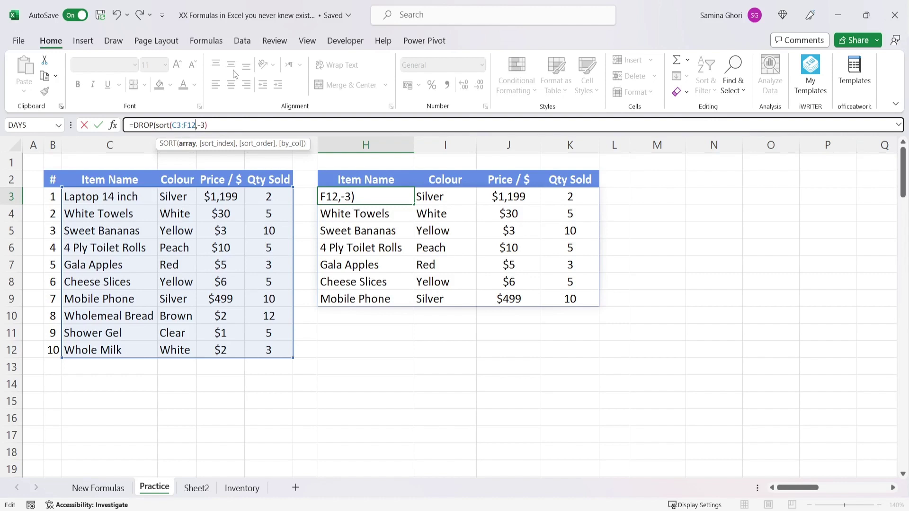
pyautogui.press('Right')
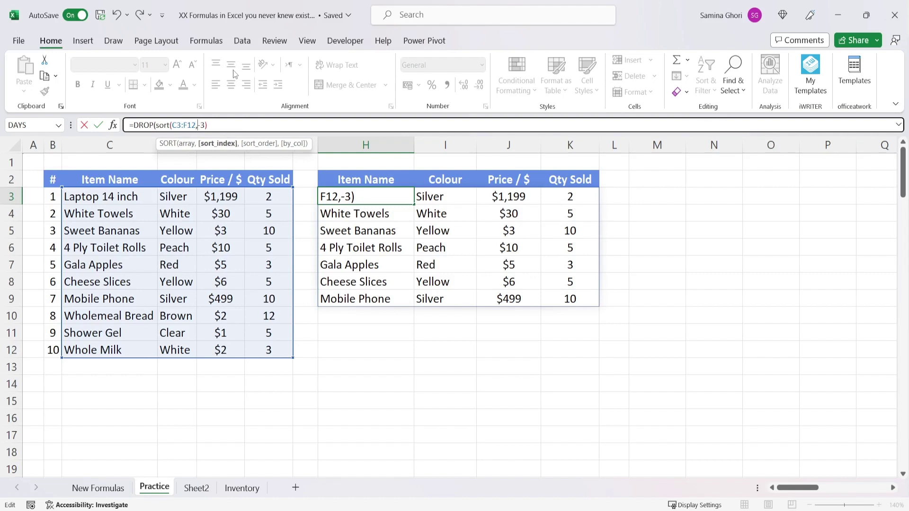
pyautogui.write('4,')
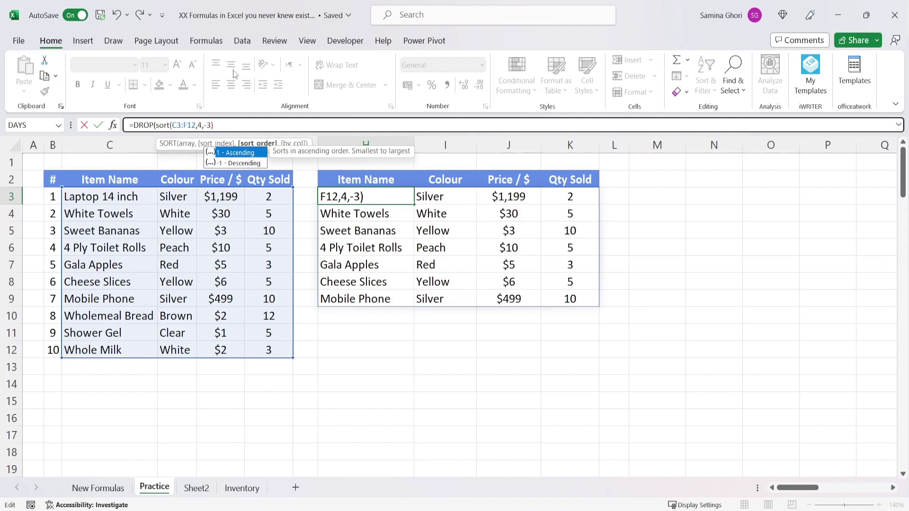
pyautogui.write('1,')
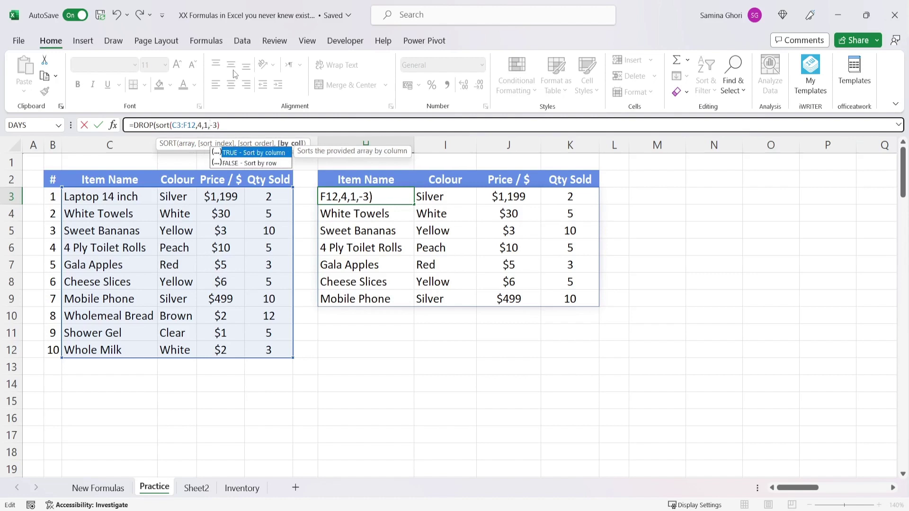
pyautogui.write(')')
pyautogui.press('Left')
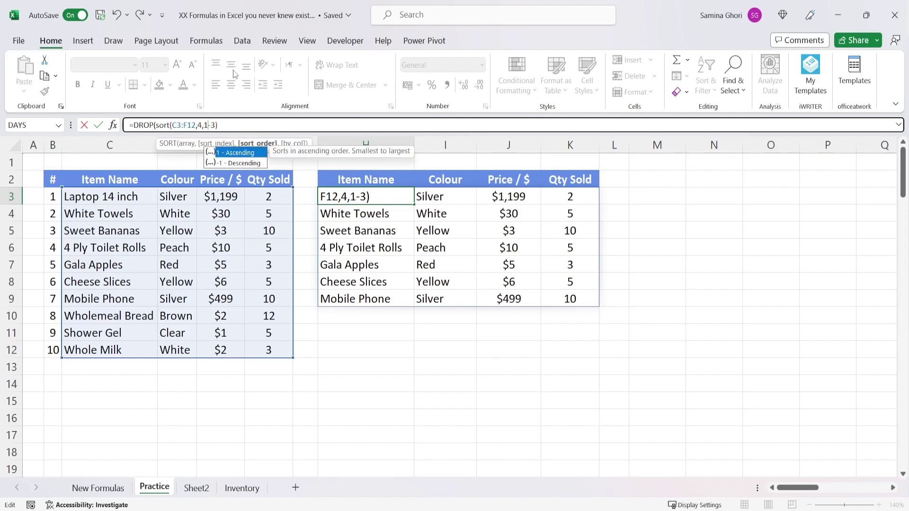
pyautogui.press('BackSpace')
pyautogui.press('Right')
pyautogui.write(',')
pyautogui.press('Return')
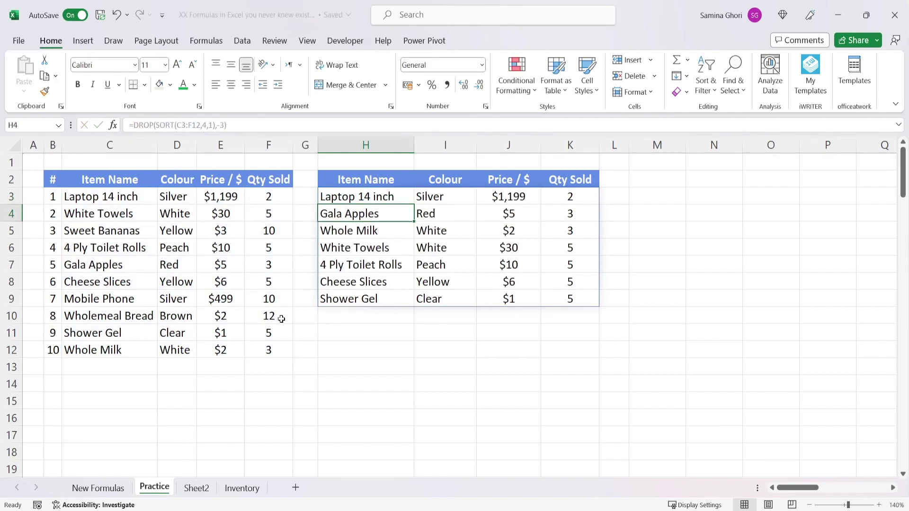
pyautogui.click(279, 316)
pyautogui.click(278, 303)
pyautogui.click(281, 232)
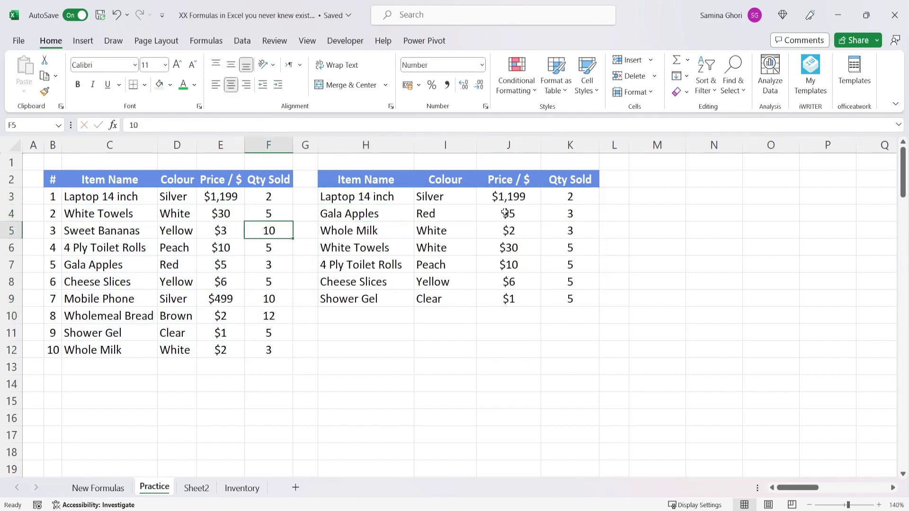
# Set the rows argument of the H3 DROP formula to 3 to exclude the three lowest quantities, and compare with the source Qty Sold values.
pyautogui.click(356, 199)
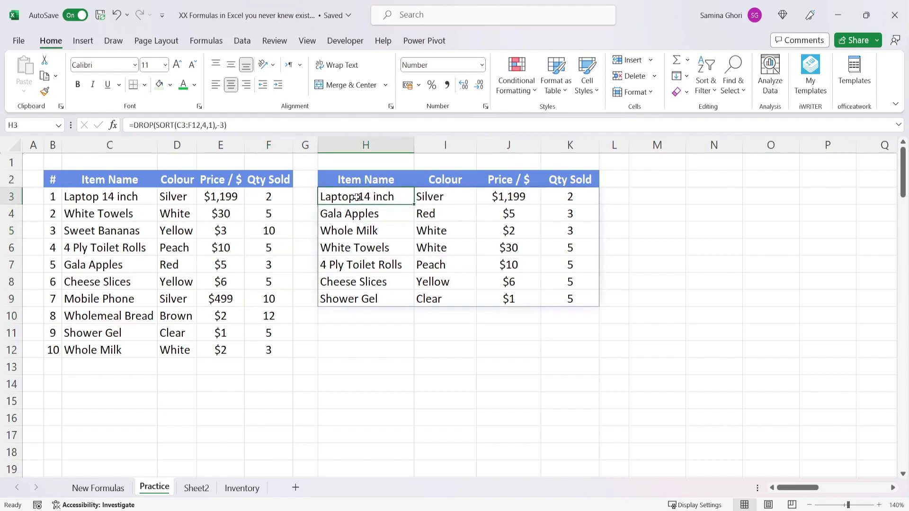
pyautogui.click(225, 126)
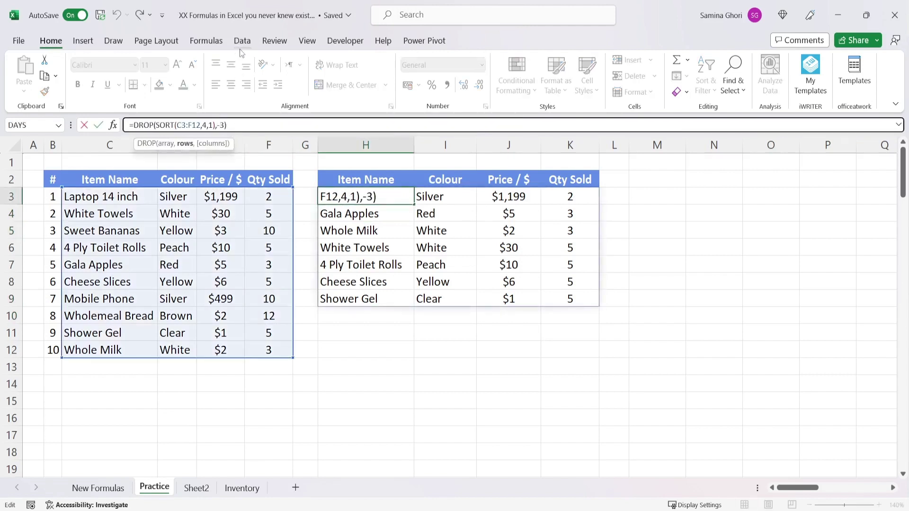
pyautogui.press('BackSpace')
pyautogui.press('Return')
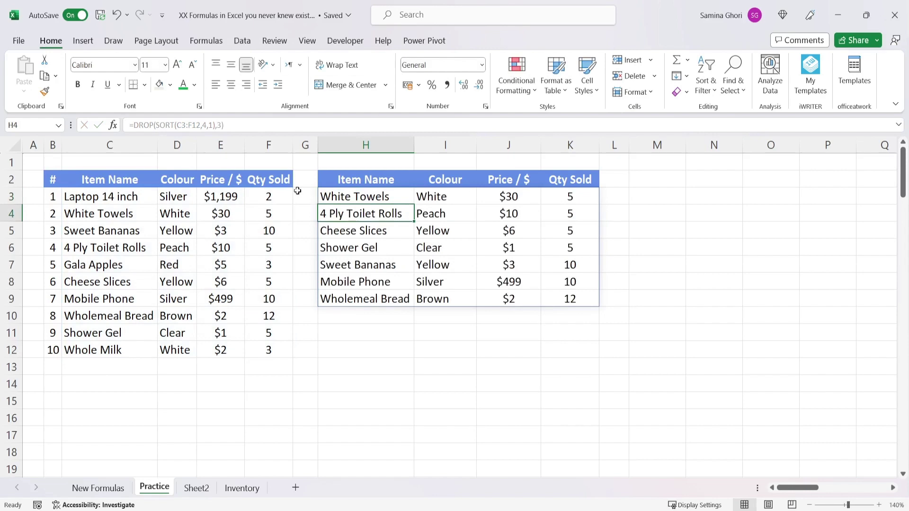
pyautogui.click(274, 198)
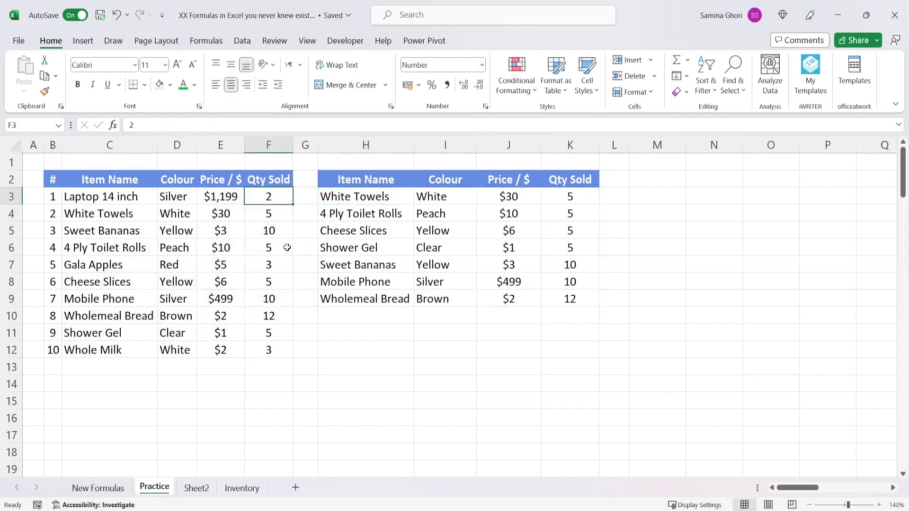
pyautogui.click(283, 344)
pyautogui.click(478, 342)
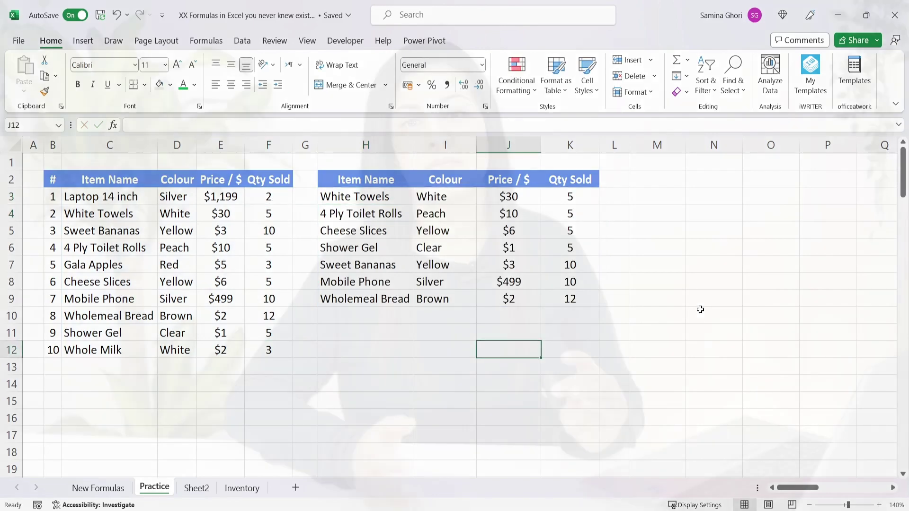